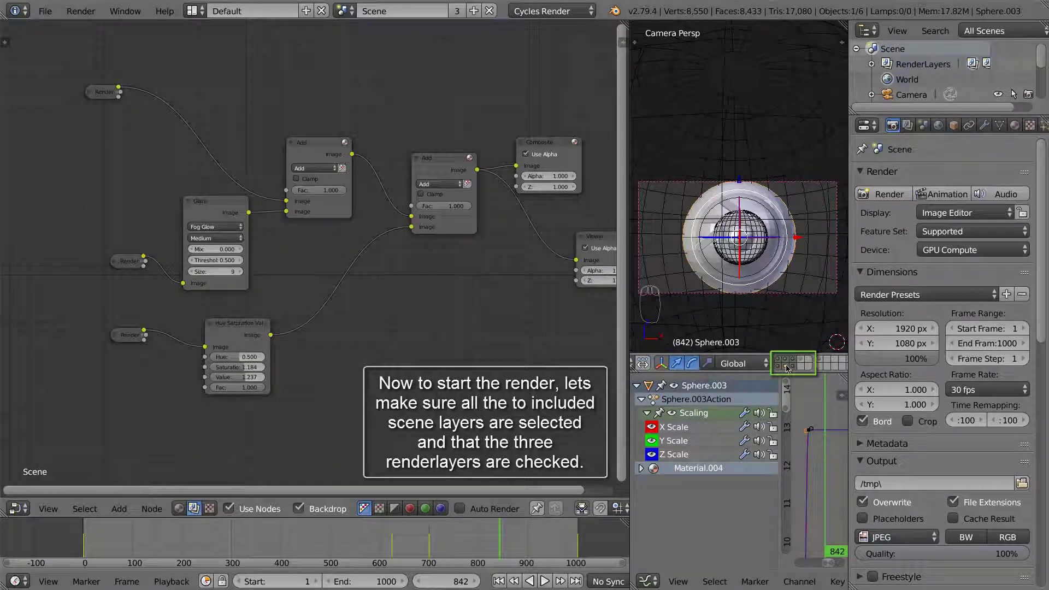
# - Include the required scene layers and check that all three render layers are enabled and the render presets suit HDTV 1080p
pyautogui.keyDown('shift'); pyautogui.click(787, 368); pyautogui.keyUp('shift')
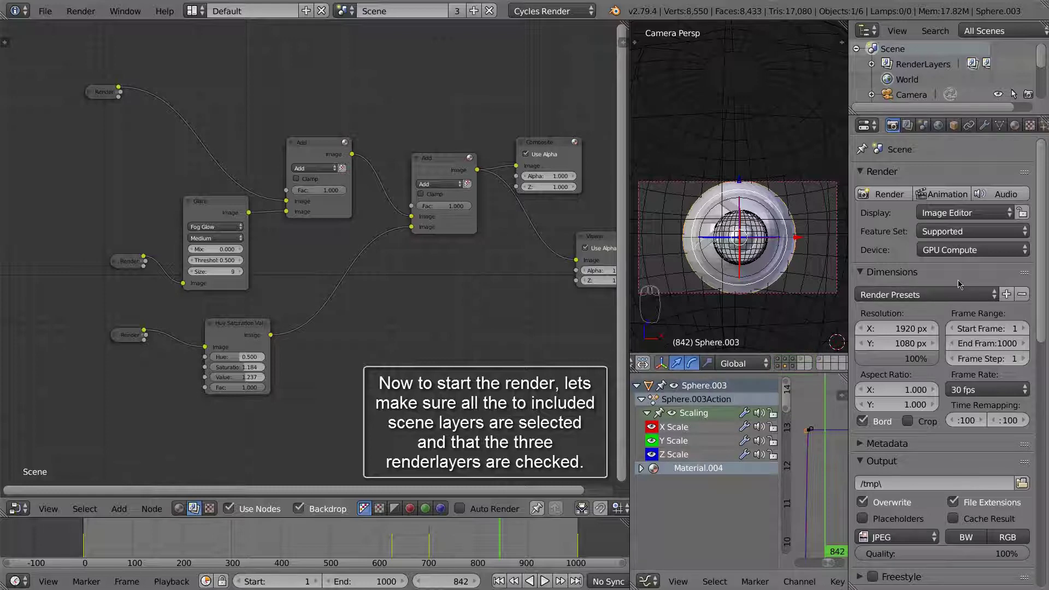
pyautogui.click(909, 126)
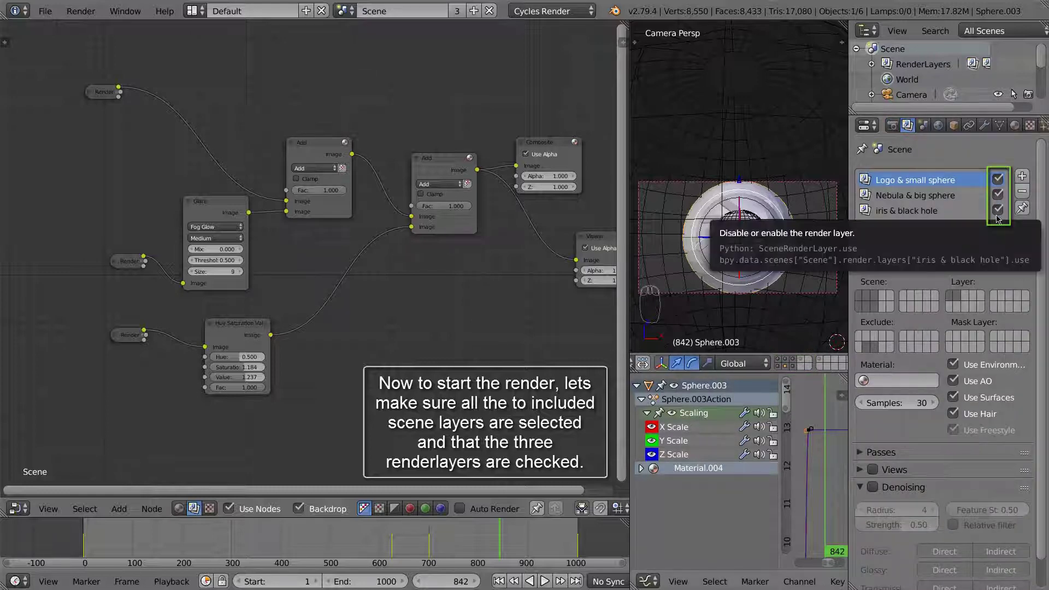
pyautogui.click(892, 126)
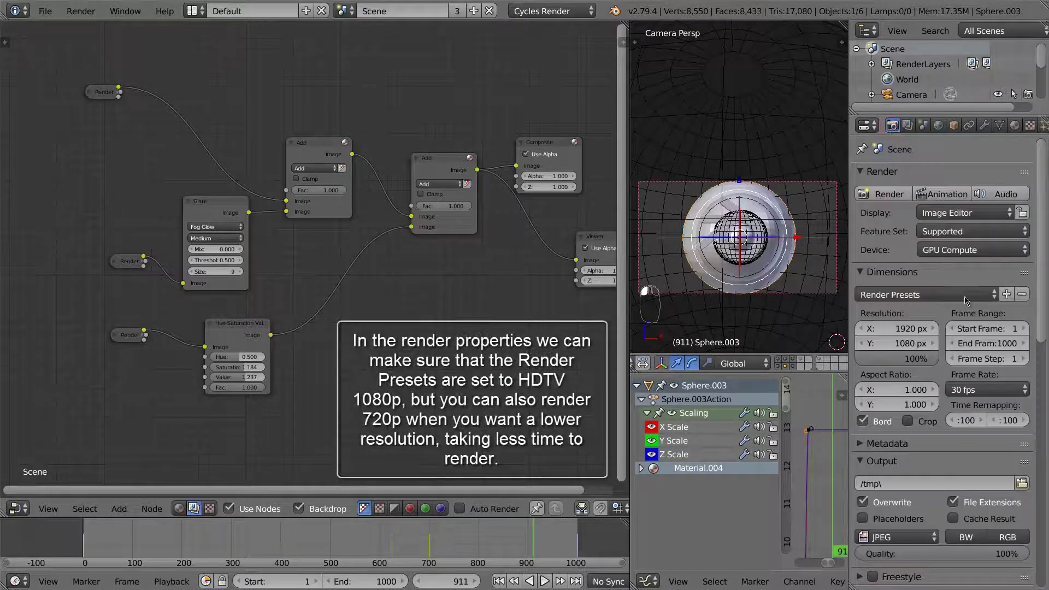
pyautogui.click(913, 295)
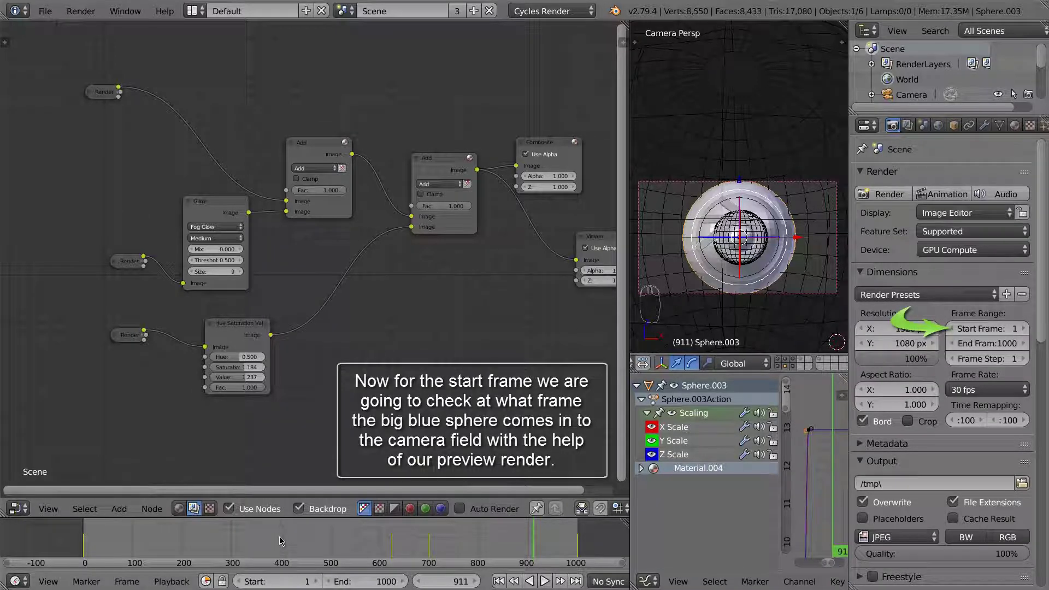
# - Go to frame 428 on the timeline and switch the camera viewport to Rendered shading
pyautogui.moveTo(280, 542); pyautogui.dragTo(300, 550)
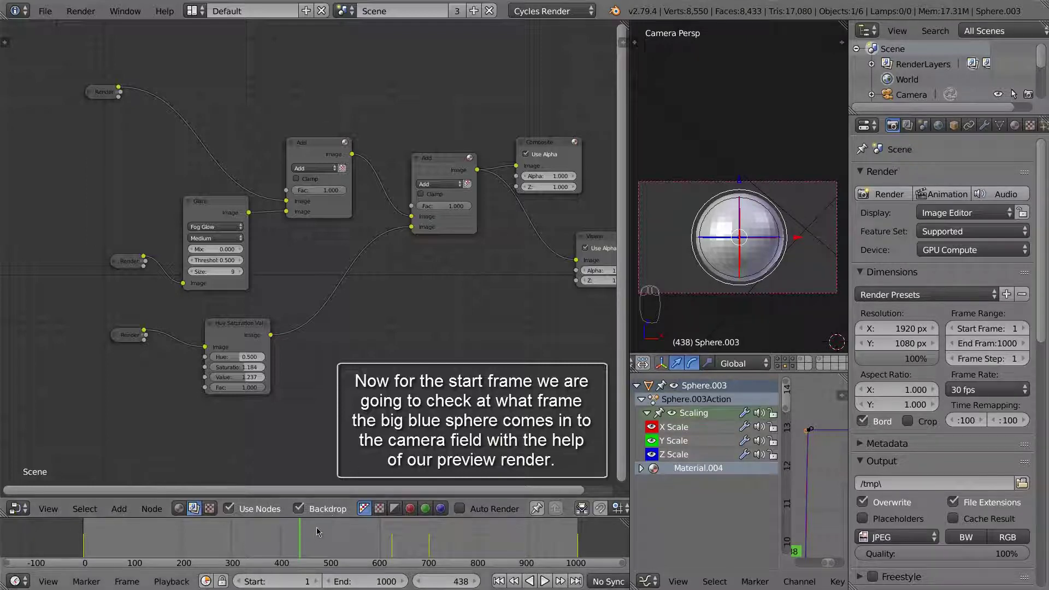
pyautogui.click(296, 536)
pyautogui.scroll(-2, 809, 298)
pyautogui.scroll(3, 650, 363)
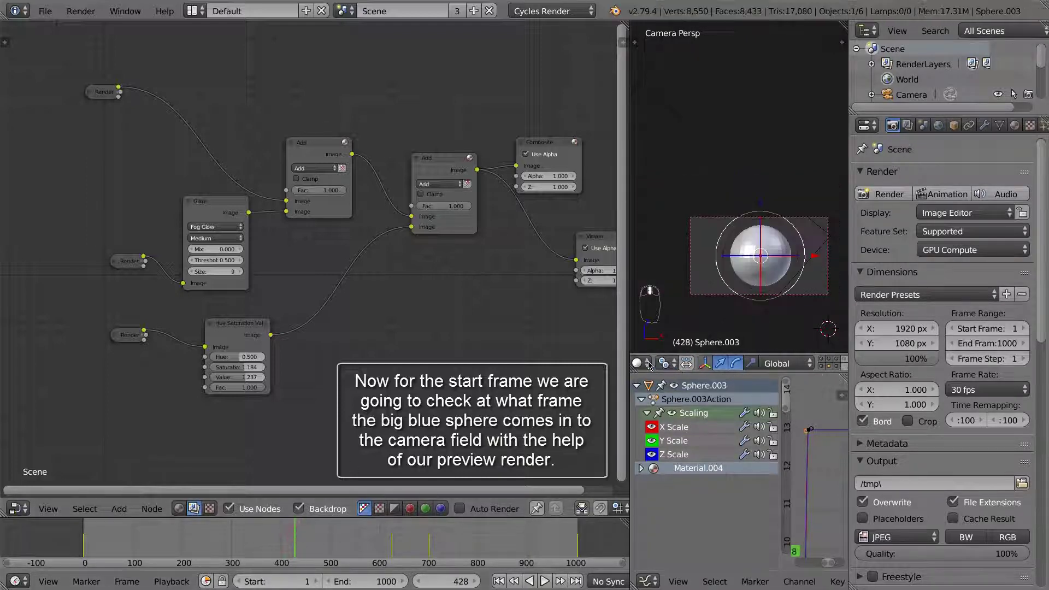
pyautogui.click(669, 364)
pyautogui.click(669, 263)
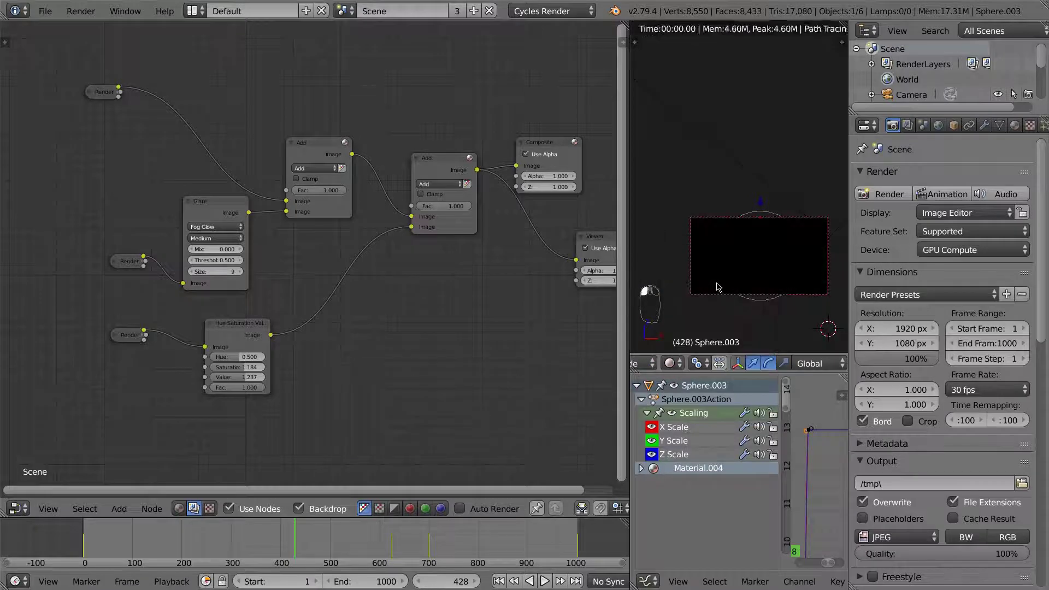
# - Preview the frames around the big blue sphere's appearance, stop at frame 430 and set the render's start frame to 430
pyautogui.click(303, 541)
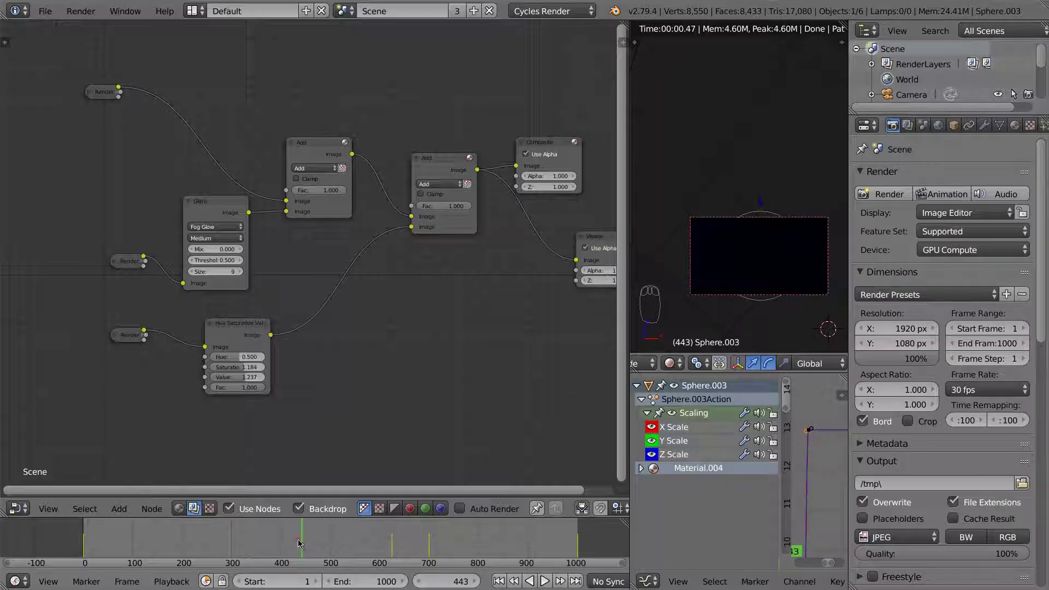
pyautogui.click(296, 541)
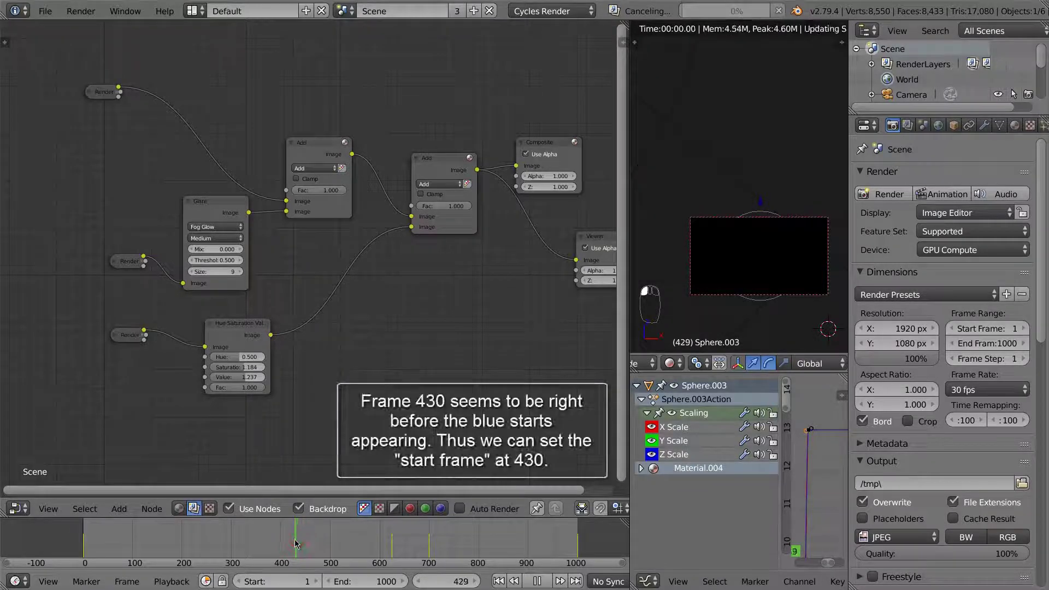
pyautogui.click(474, 581)
pyautogui.click(473, 582)
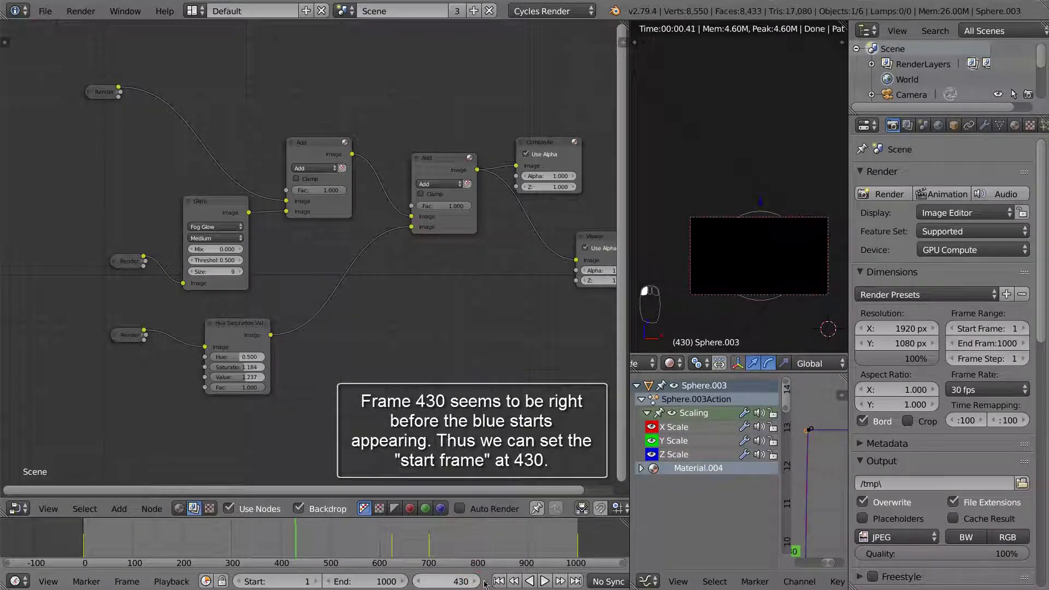
pyautogui.click(1009, 328)
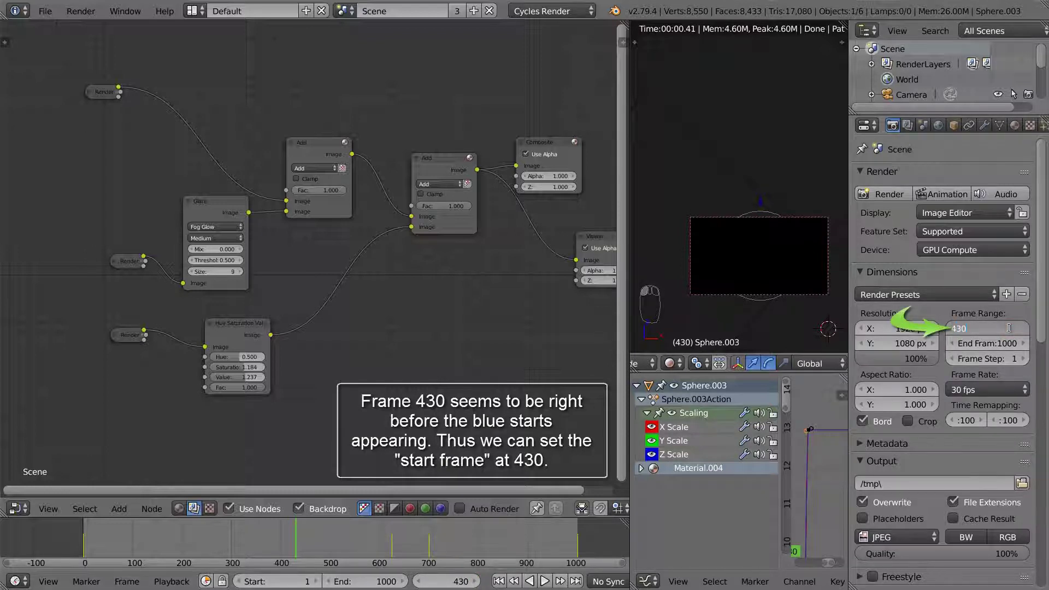
pyautogui.press('Return')
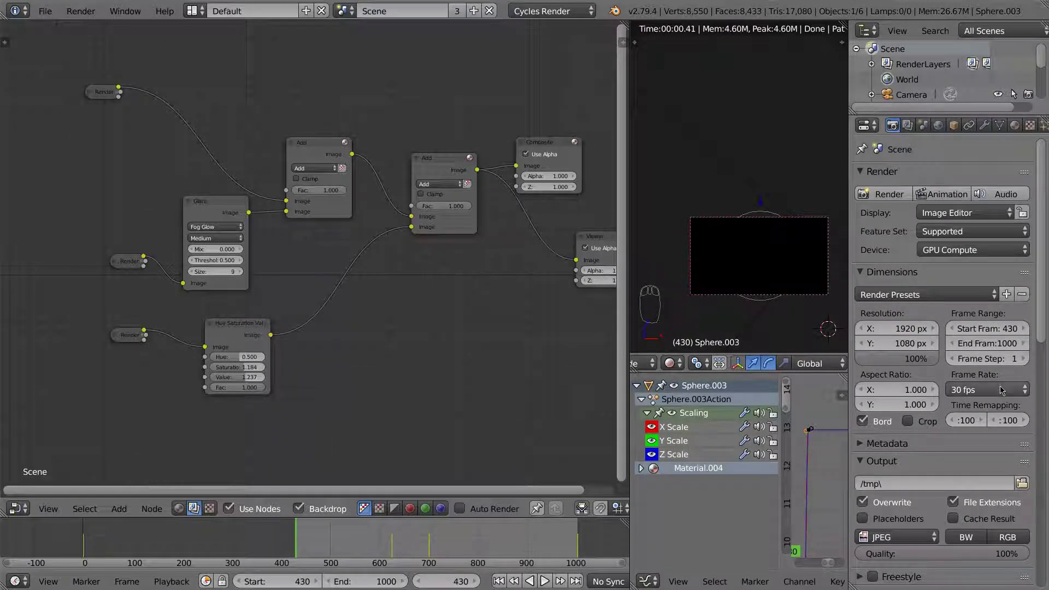
# - Check the Layer Samples setting in the render sampling options and review the sample counts of the three render layers
pyautogui.scroll(-4, 985, 390)
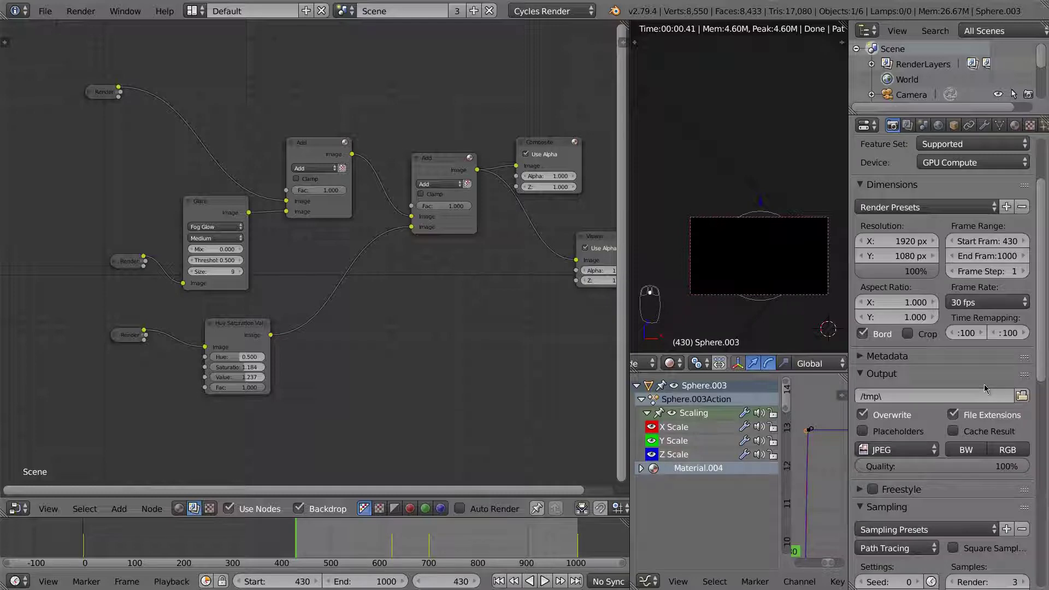
pyautogui.scroll(-7, 986, 388)
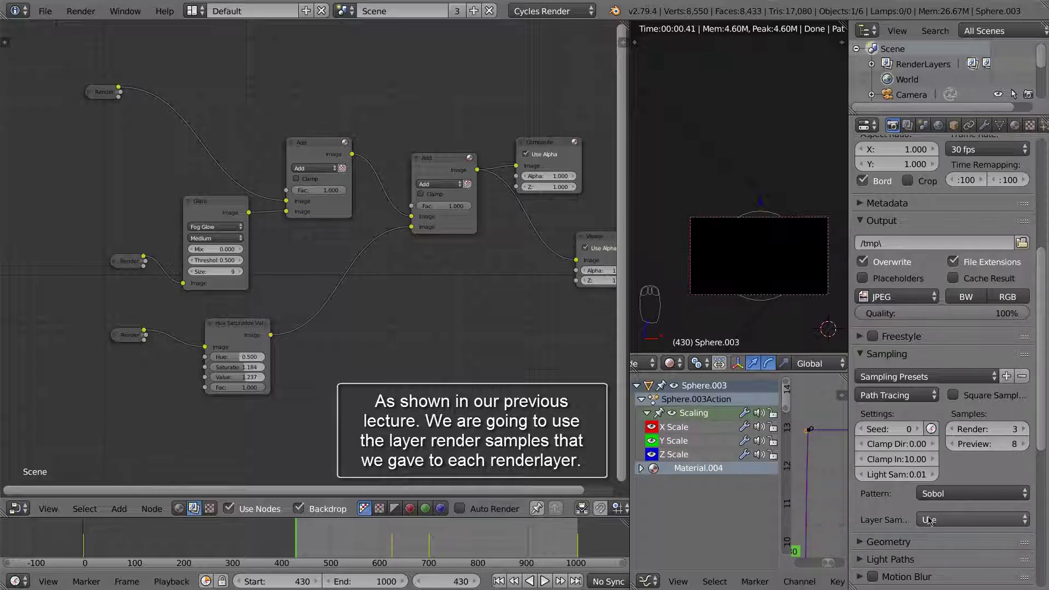
pyautogui.click(908, 126)
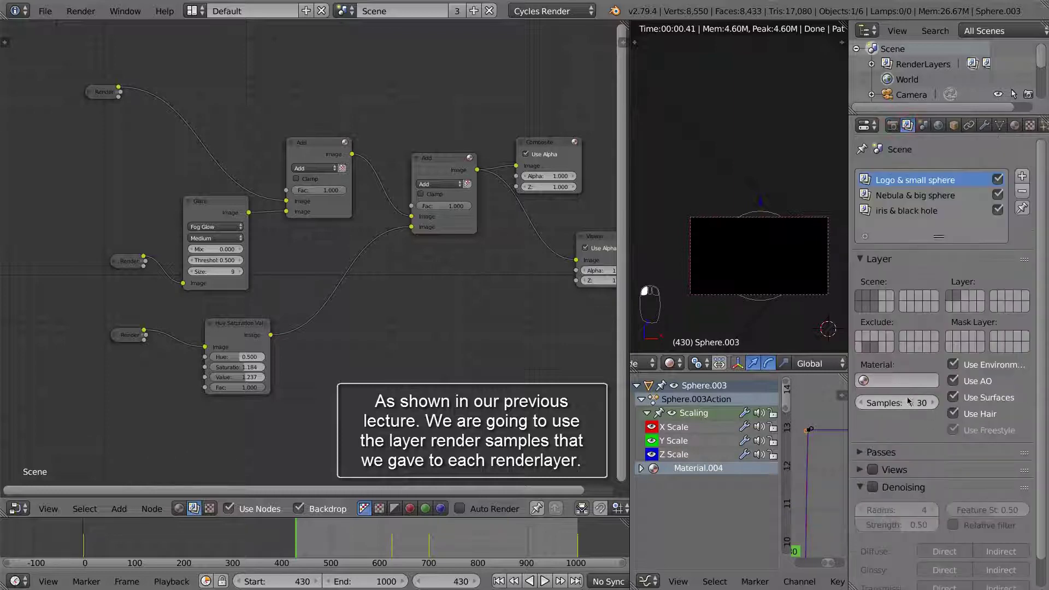
pyautogui.click(911, 195)
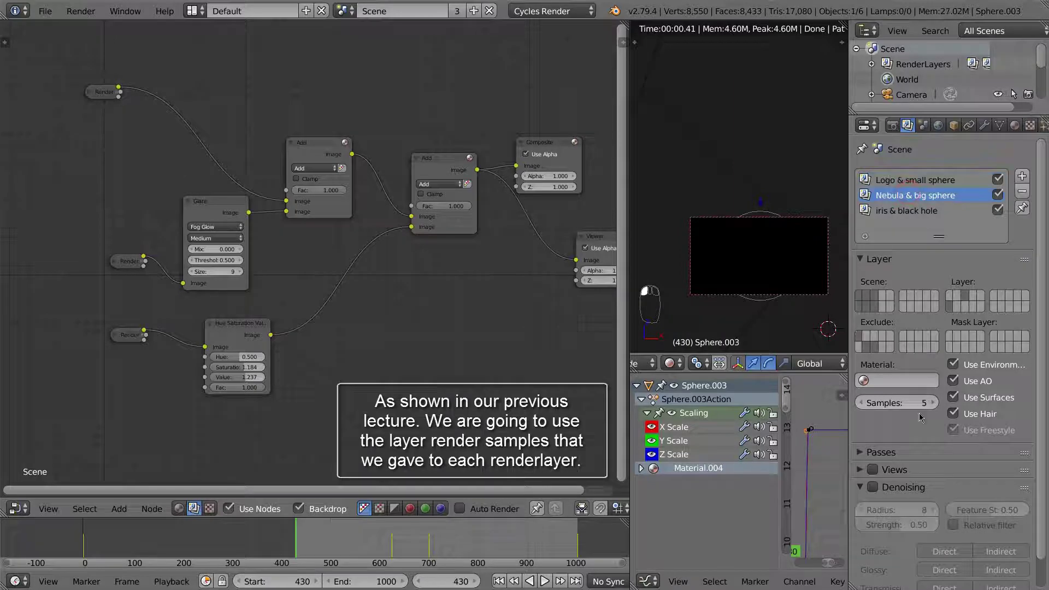
pyautogui.click(903, 212)
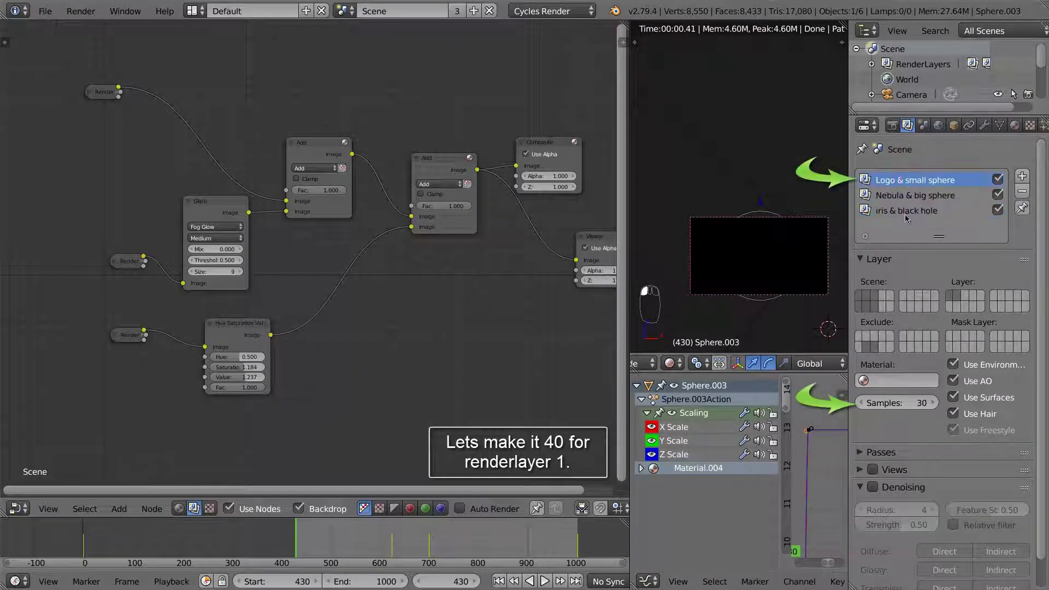
# - Raise the samples of the Logo & small sphere render layer to 40
pyautogui.click(916, 183)
pyautogui.click(933, 403)
pyautogui.click(934, 403)
pyautogui.click(934, 403)
pyautogui.click(933, 403)
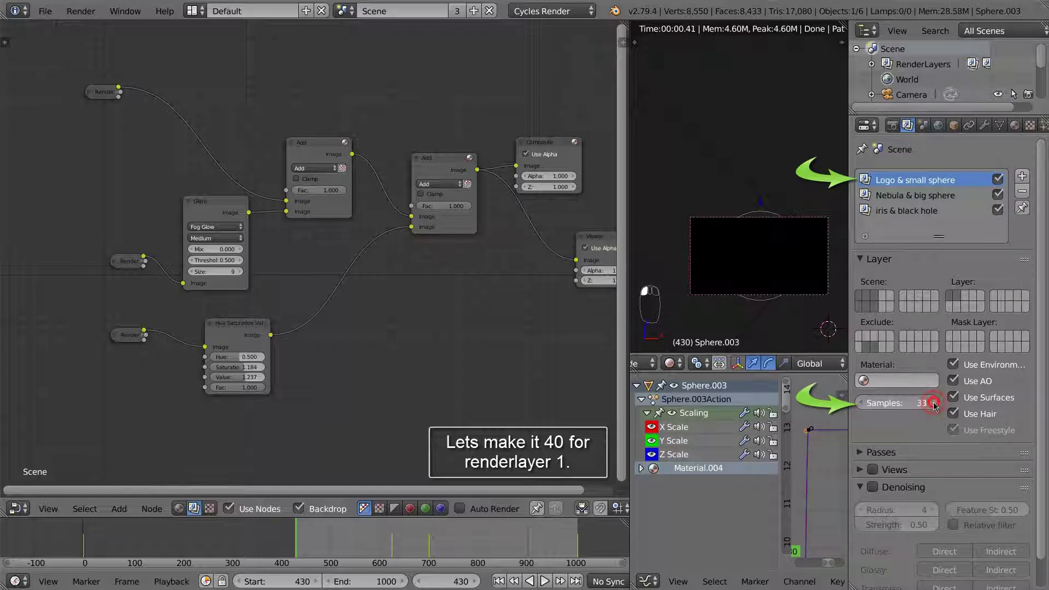
pyautogui.click(933, 403)
pyautogui.click(934, 403)
pyautogui.click(933, 403)
pyautogui.click(933, 403)
pyautogui.click(933, 403)
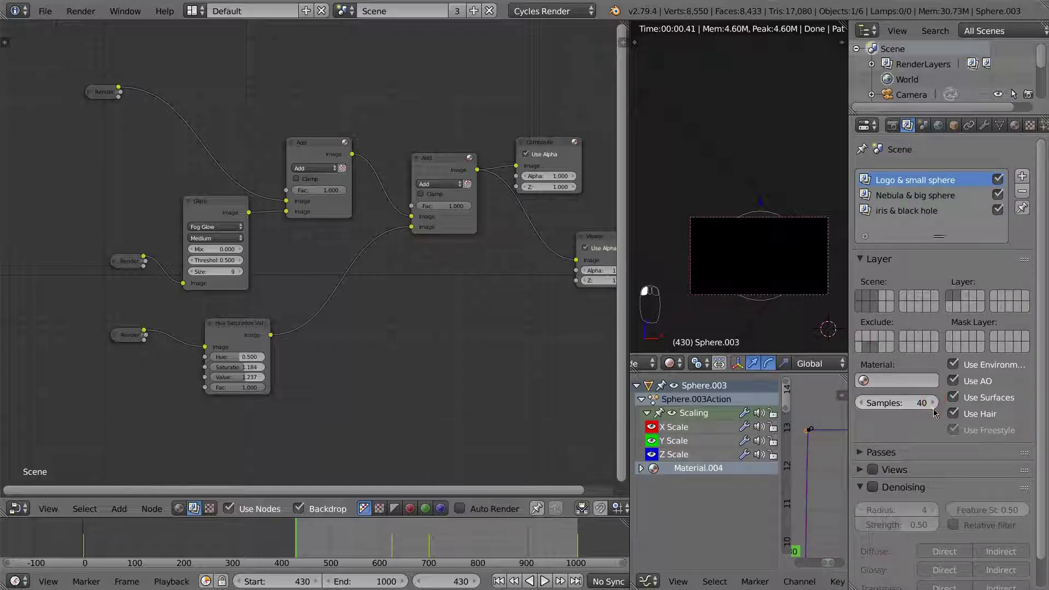
# - Browse the render output location to the Lecture 18 - Rendering the scene folder within SECTION 3 of the volumetric course on drive D
pyautogui.click(893, 125)
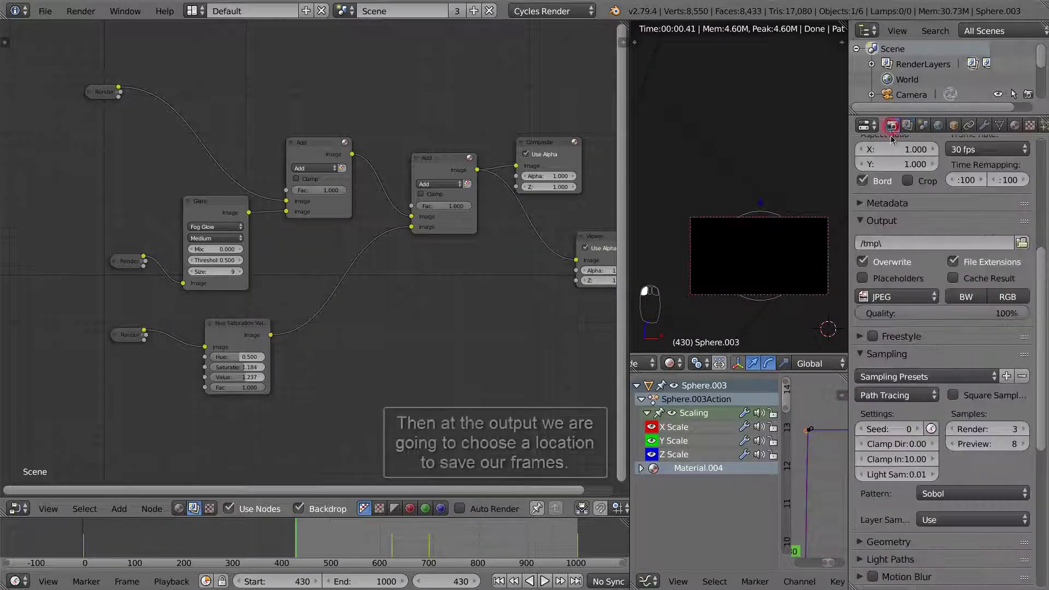
pyautogui.scroll(5, 963, 369)
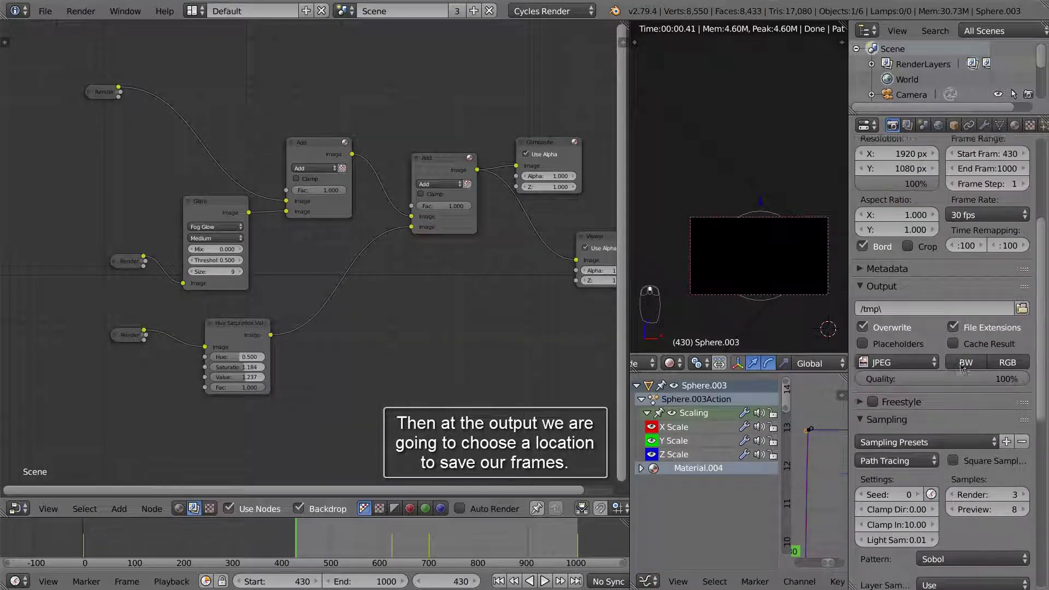
pyautogui.click(1021, 353)
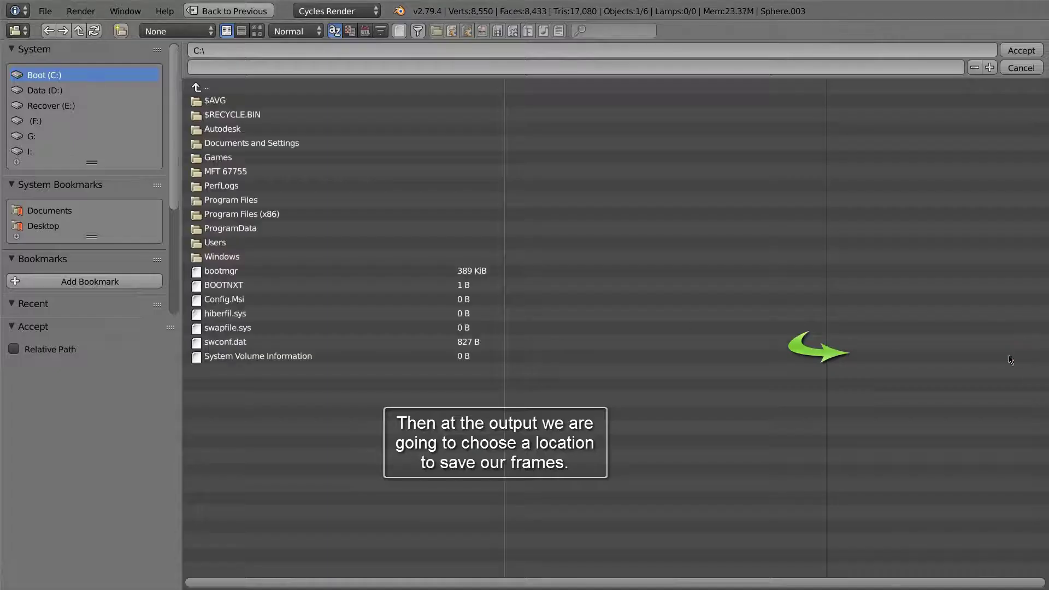
pyautogui.click(38, 92)
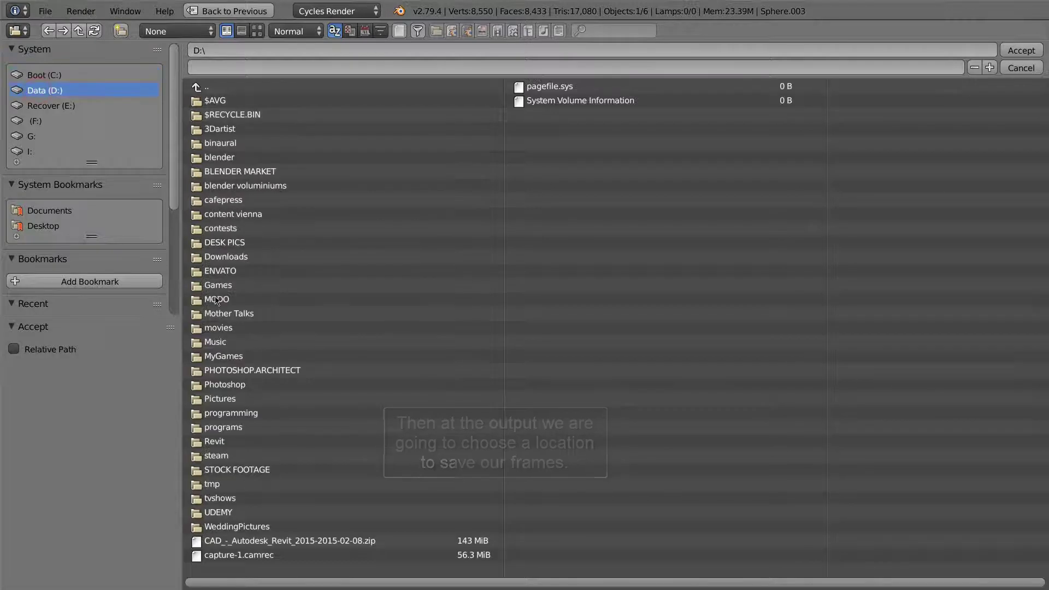
pyautogui.click(233, 513)
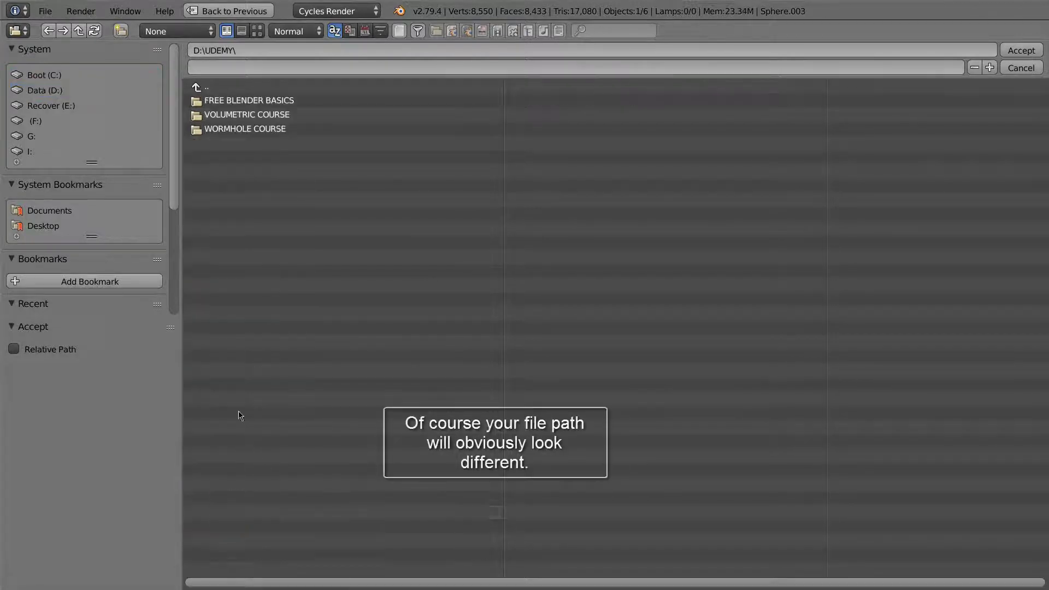
pyautogui.click(236, 116)
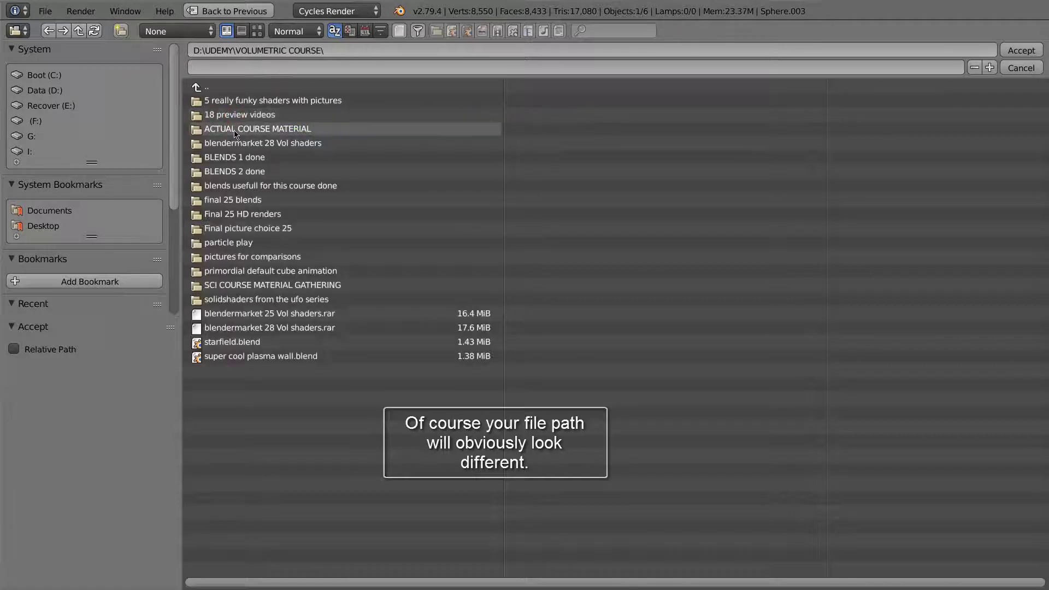
pyautogui.click(239, 128)
pyautogui.click(239, 101)
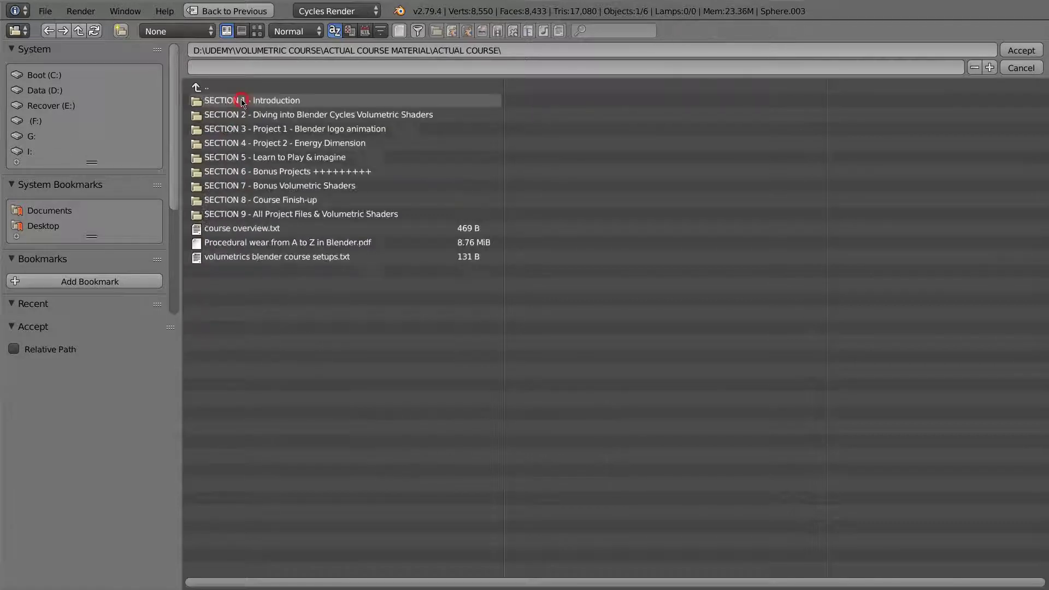
pyautogui.click(254, 129)
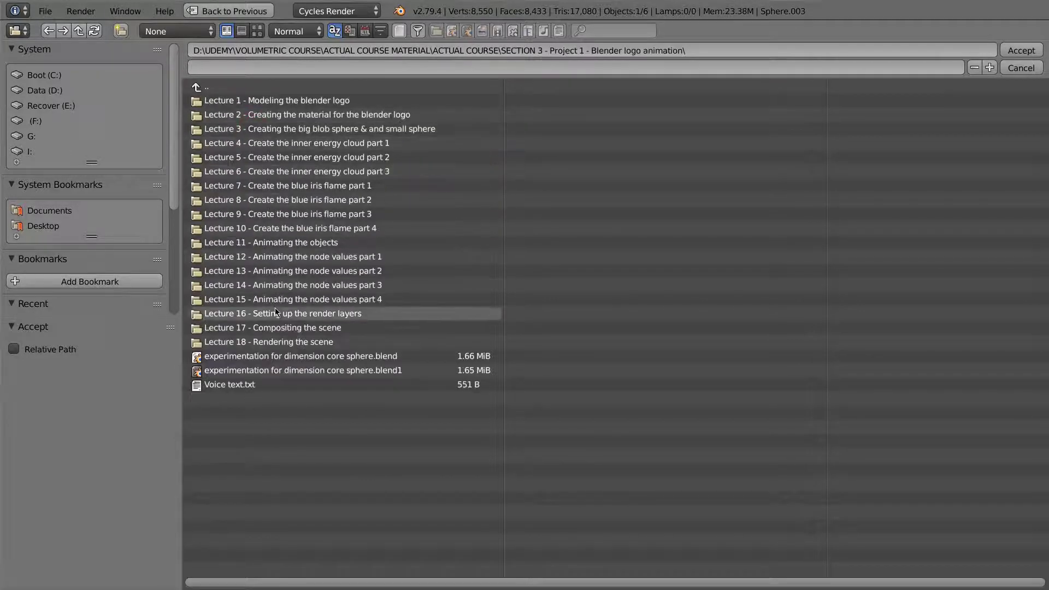
pyautogui.click(273, 342)
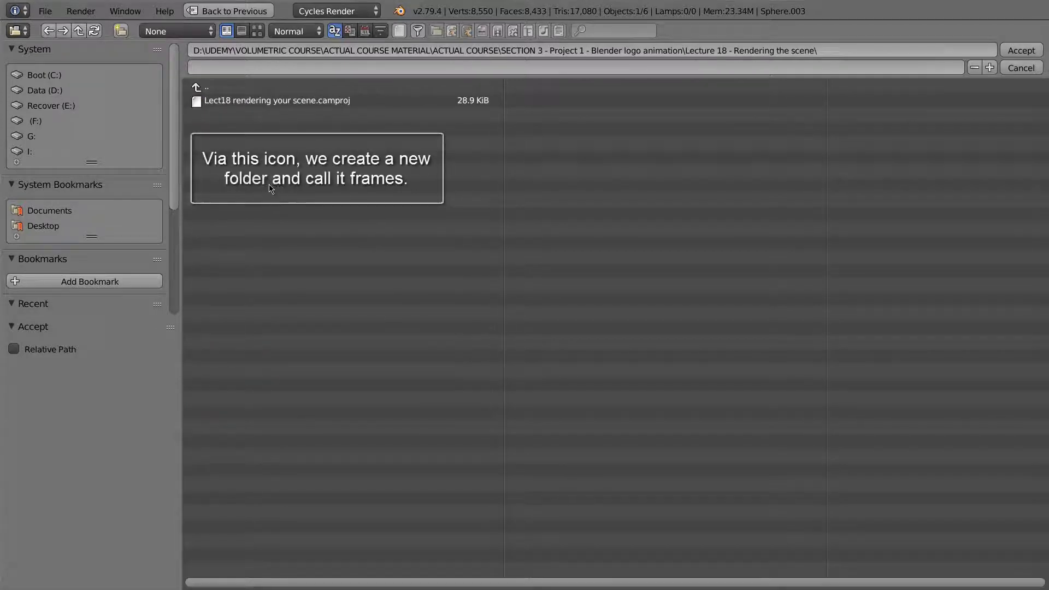
# - Create a folder named frames there and accept it as the render output location with the file name frame
pyautogui.click(121, 30)
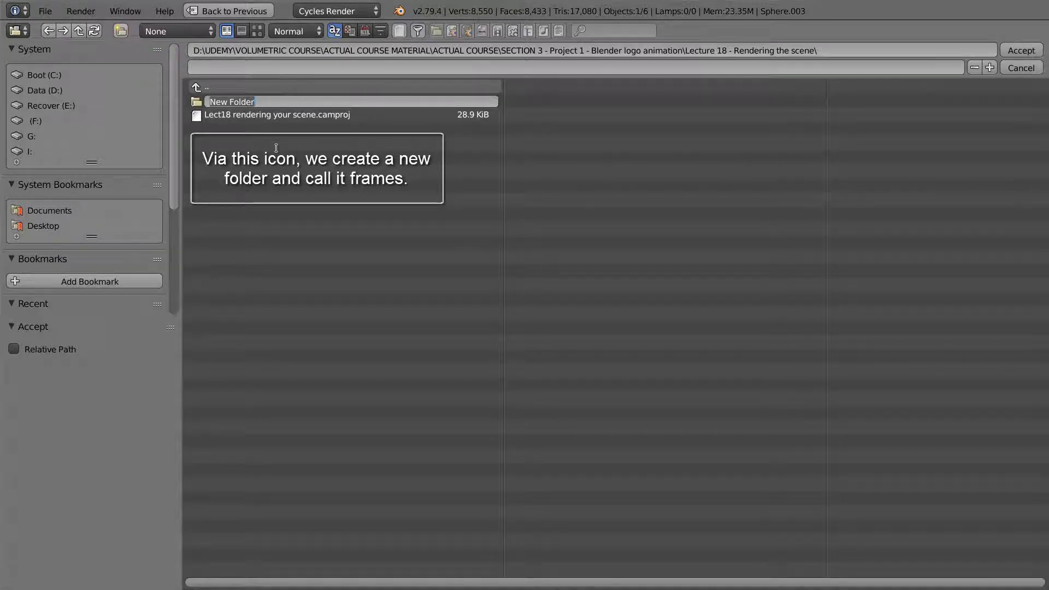
pyautogui.write('frames')
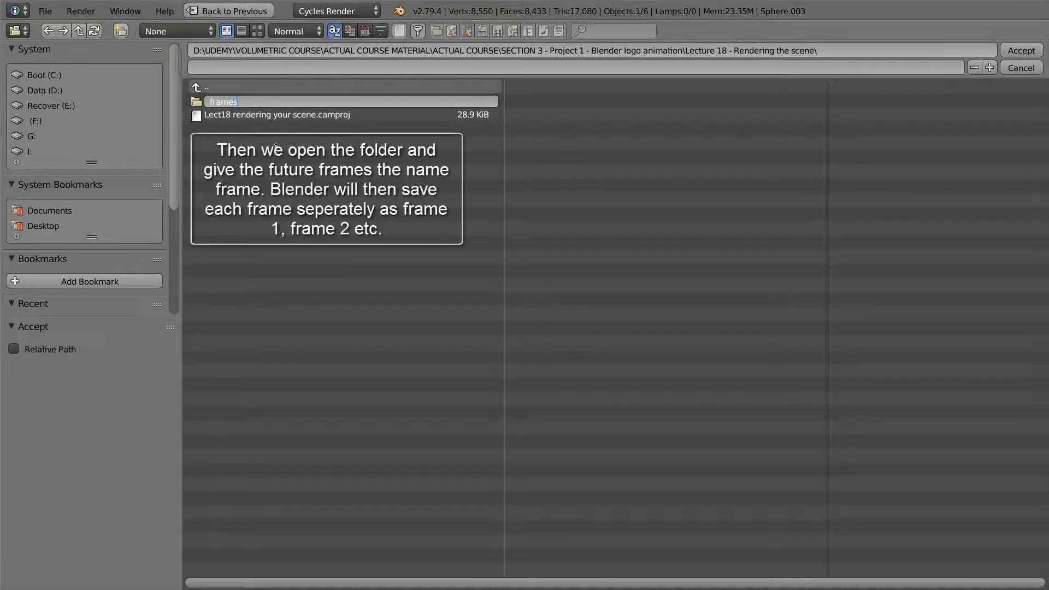
pyautogui.press('Return')
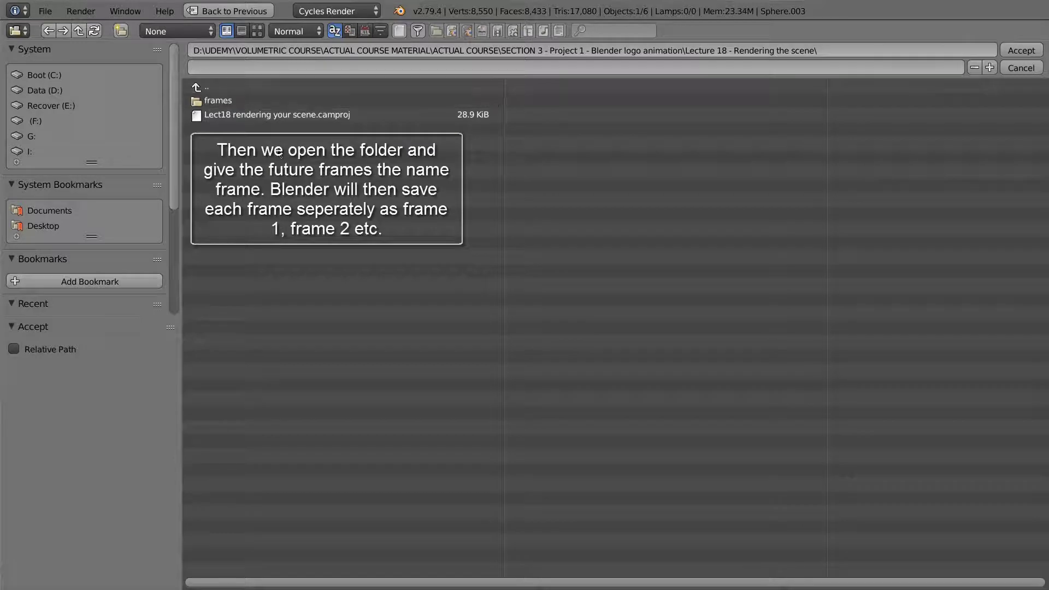
pyautogui.click(233, 101)
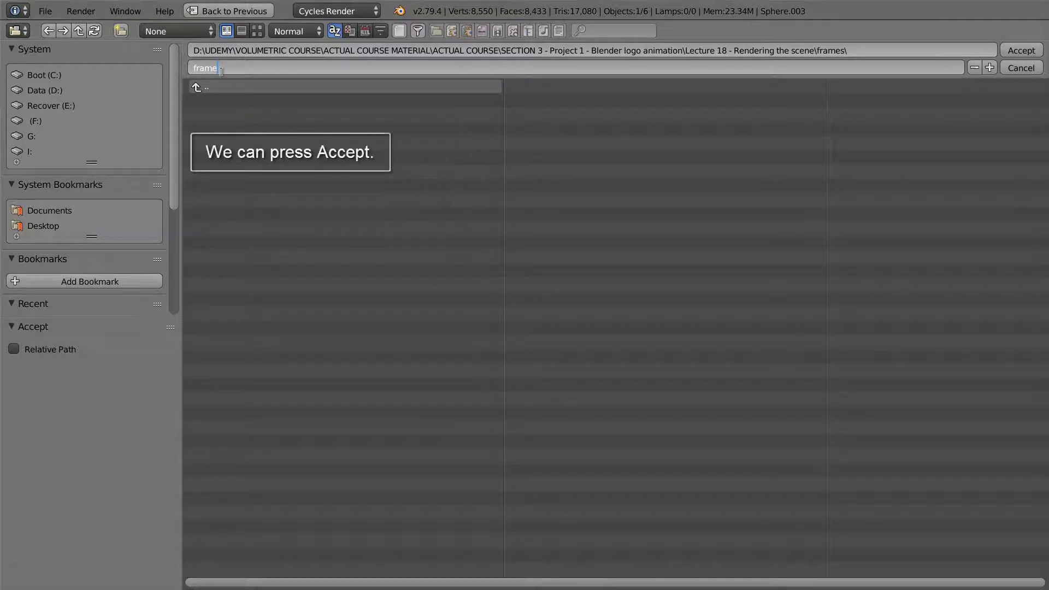
pyautogui.click(1015, 51)
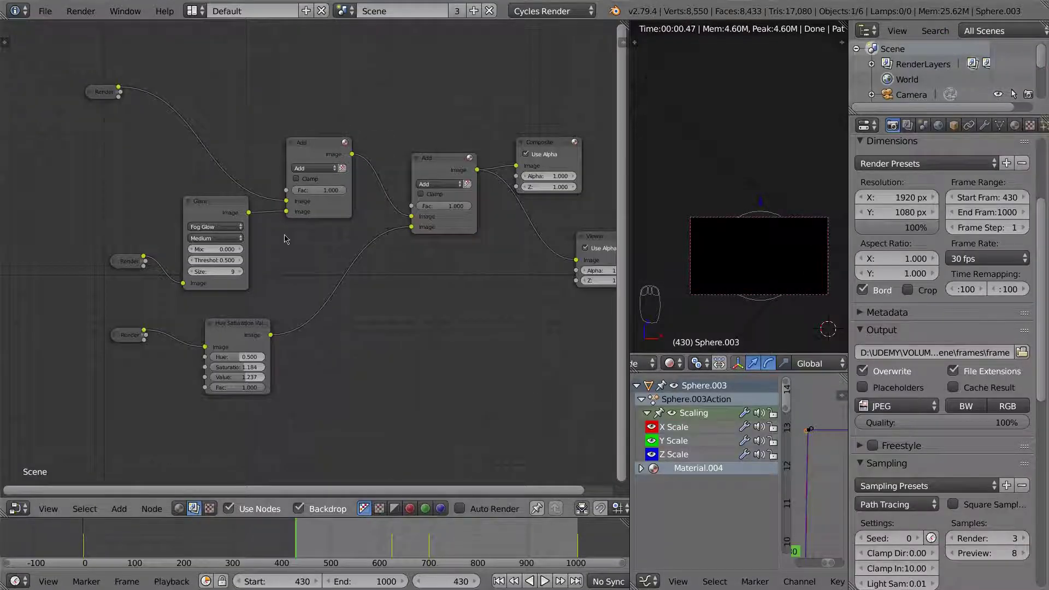
# - Save the file as "Lecture 18 - rendering the scene.blend" in the Lecture 18 - Rendering the scene folder
pyautogui.click(45, 11)
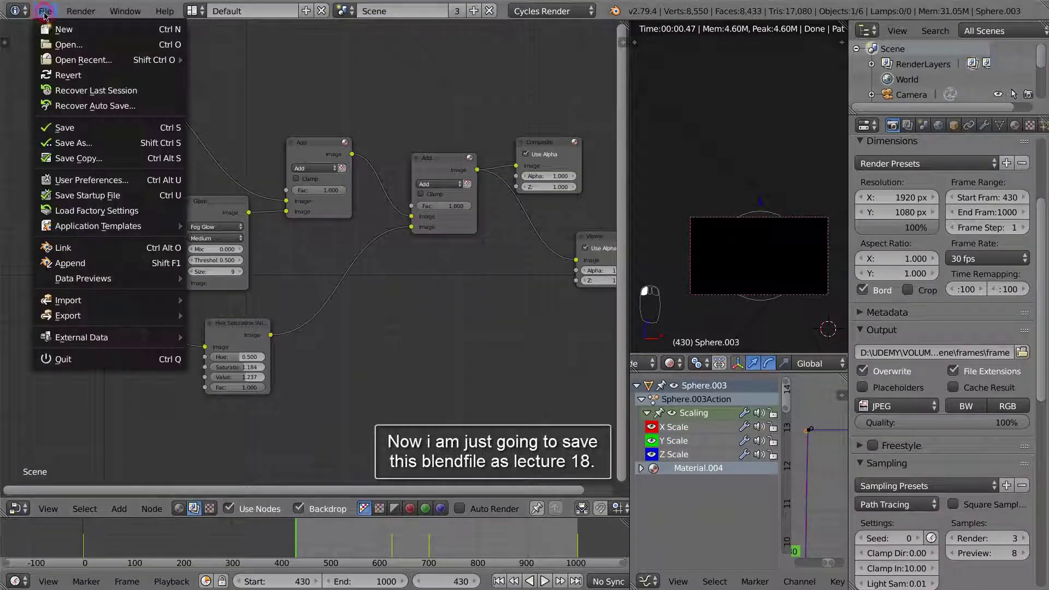
pyautogui.click(77, 144)
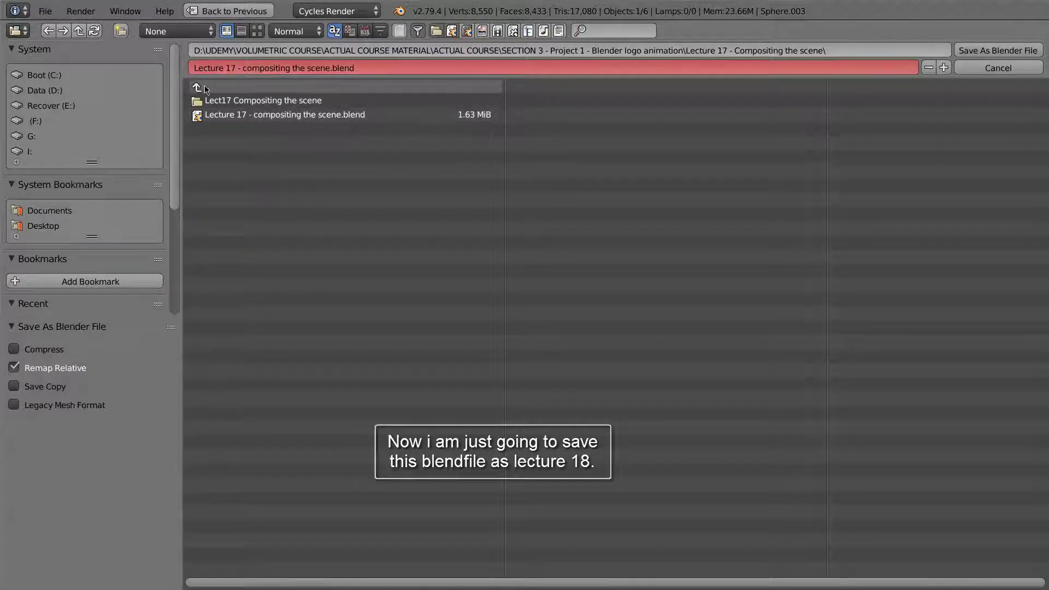
pyautogui.click(208, 87)
pyautogui.click(240, 343)
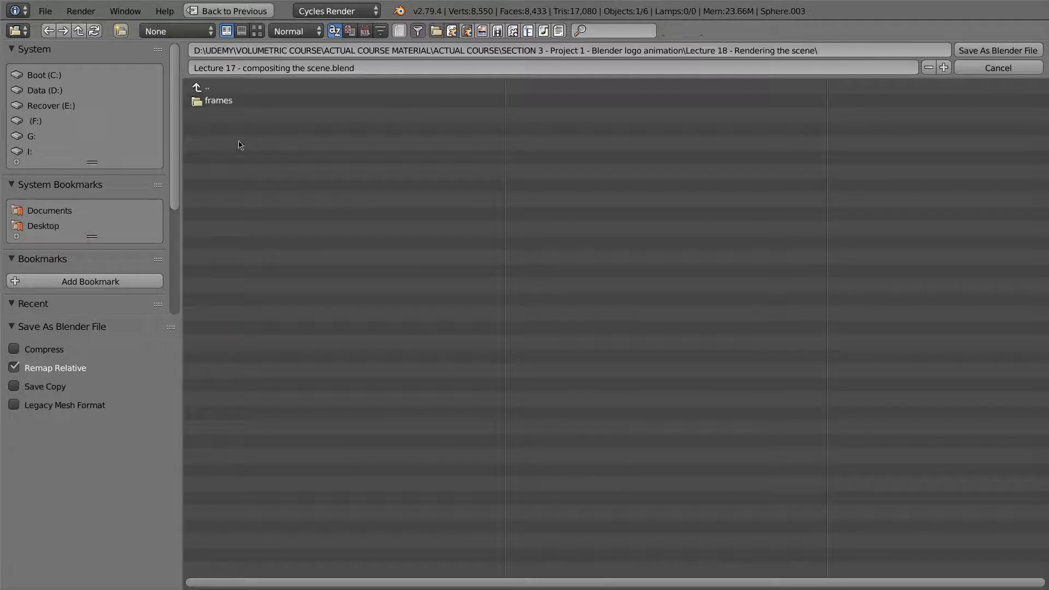
pyautogui.click(234, 67)
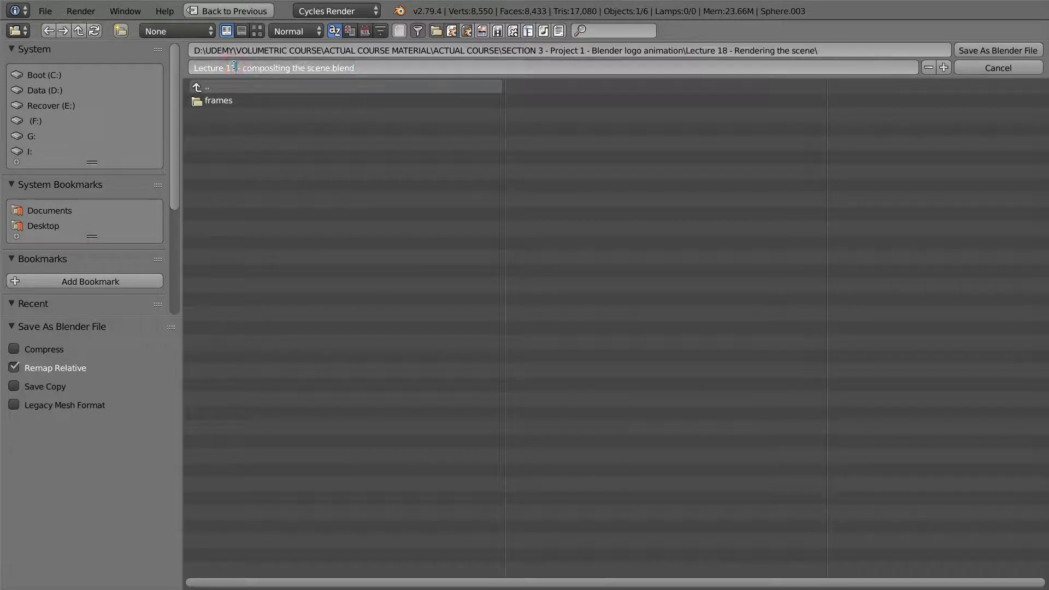
pyautogui.press('BackSpace')
pyautogui.write('8')
pyautogui.moveTo(330, 68); pyautogui.dragTo(268, 69)
pyautogui.doubleClick(268, 69)
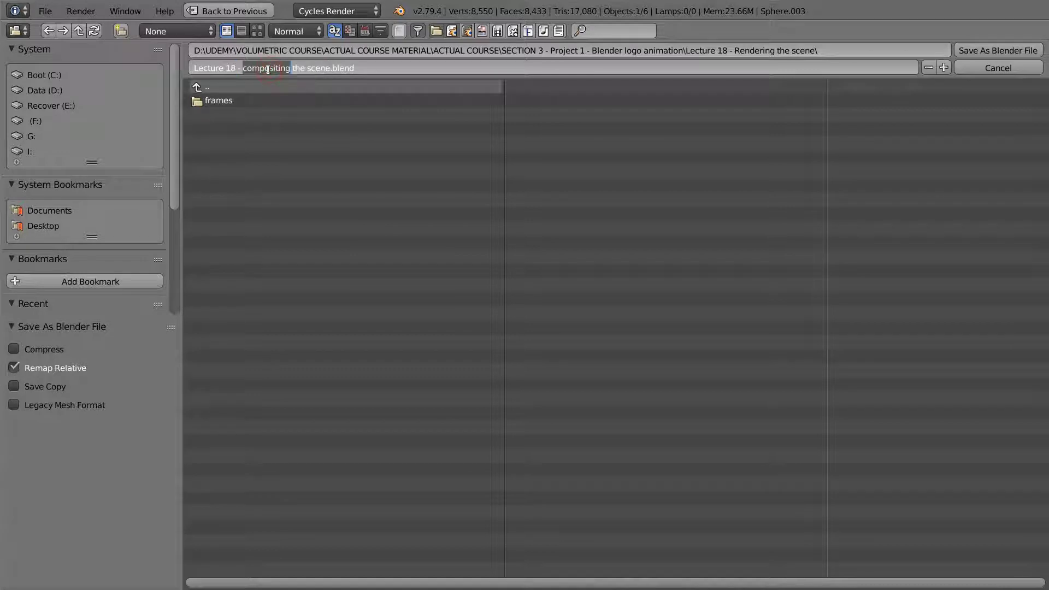
pyautogui.write('rendering')
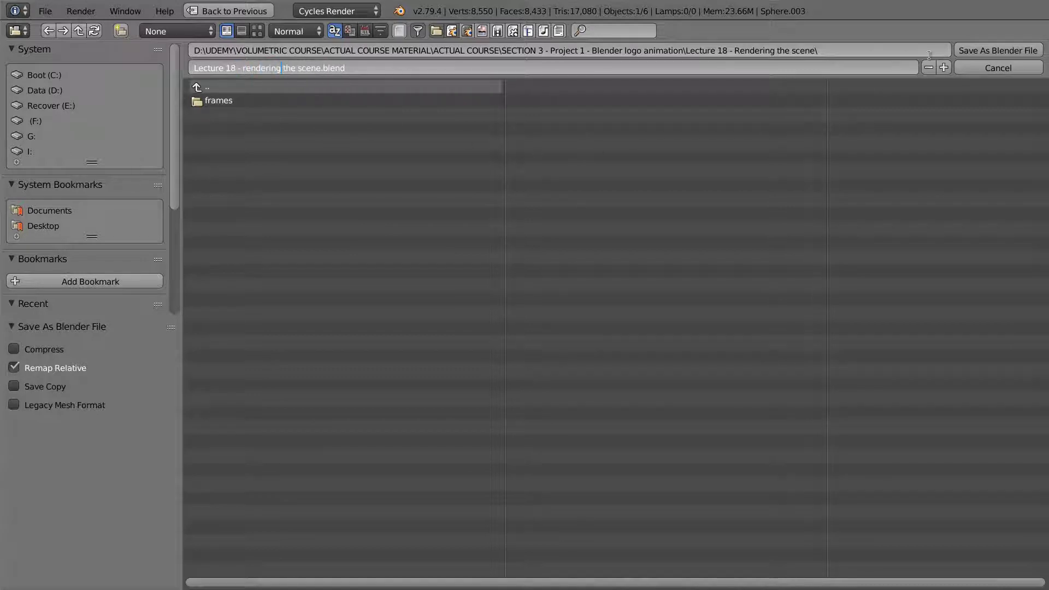
pyautogui.click(984, 50)
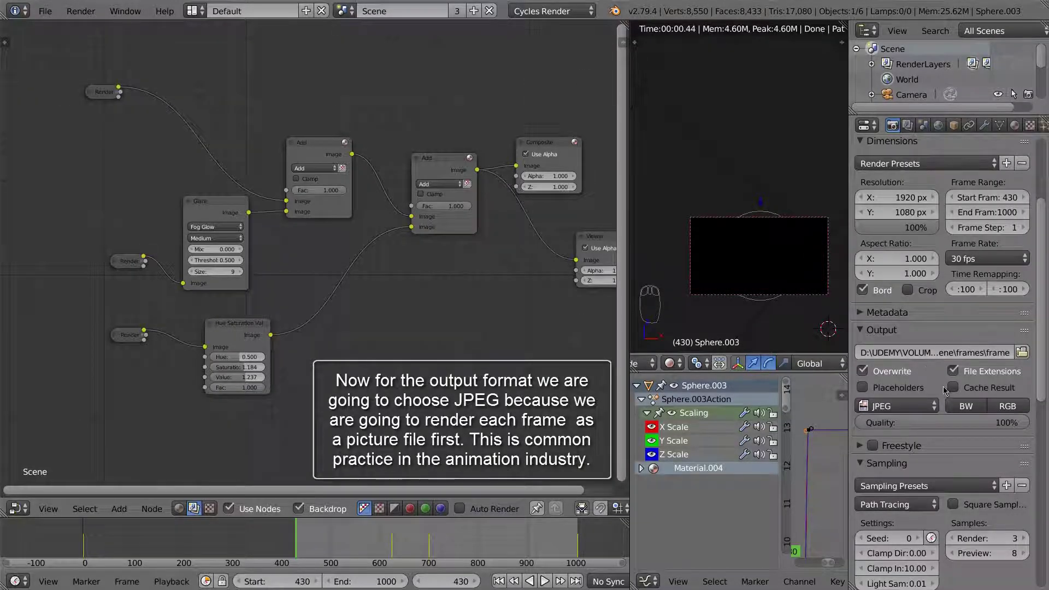
# - Set the render output file format to JPEG with RGB colour
pyautogui.click(908, 409)
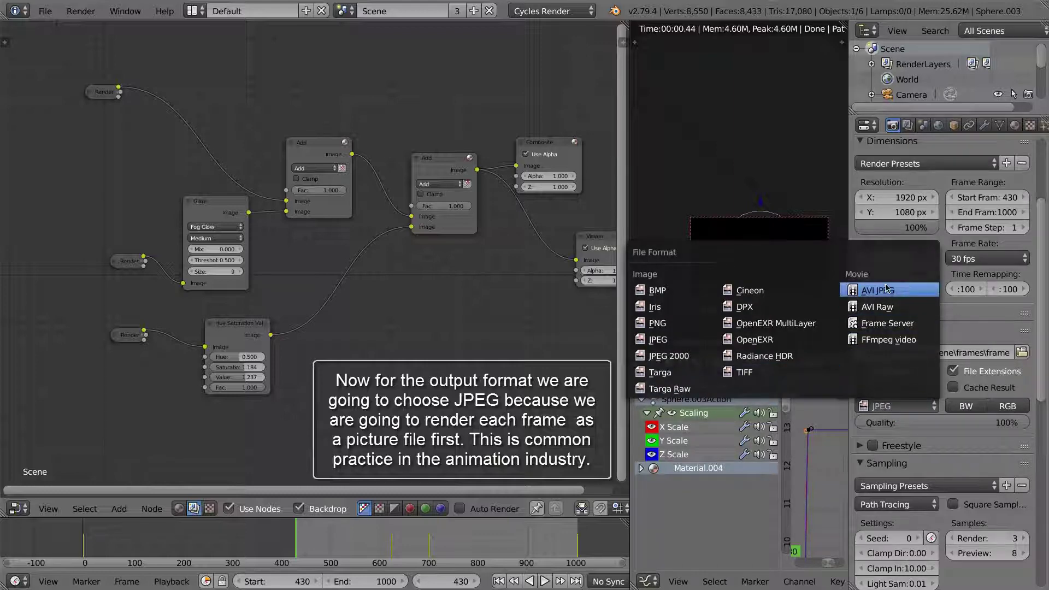
pyautogui.click(658, 340)
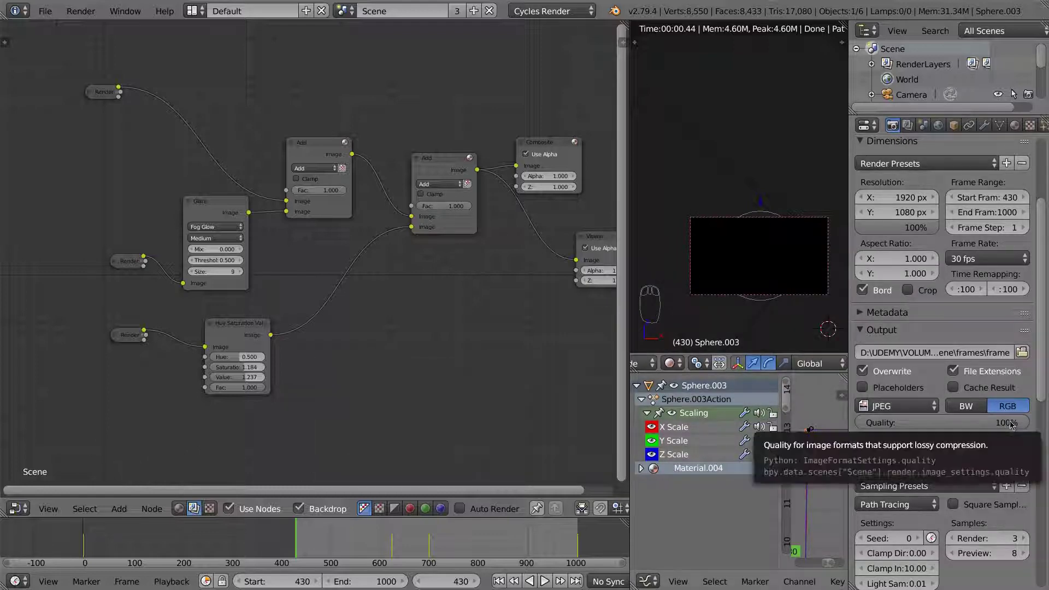
# - Check the Seed setting in the sampling options and preview the animation at several frames between 430 and 818
pyautogui.scroll(-3, 1010, 426)
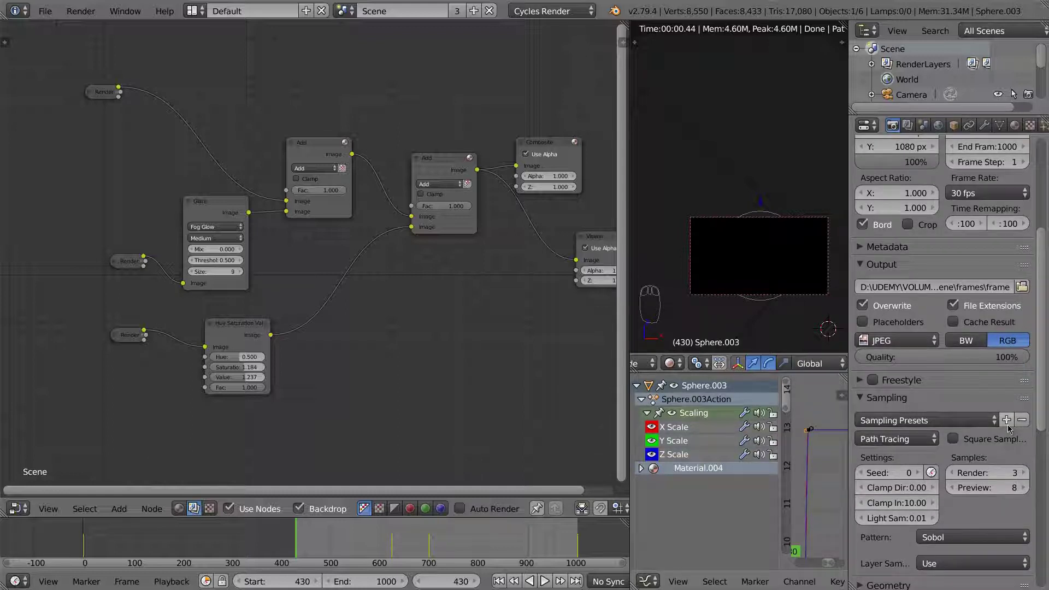
pyautogui.scroll(-2, 1008, 424)
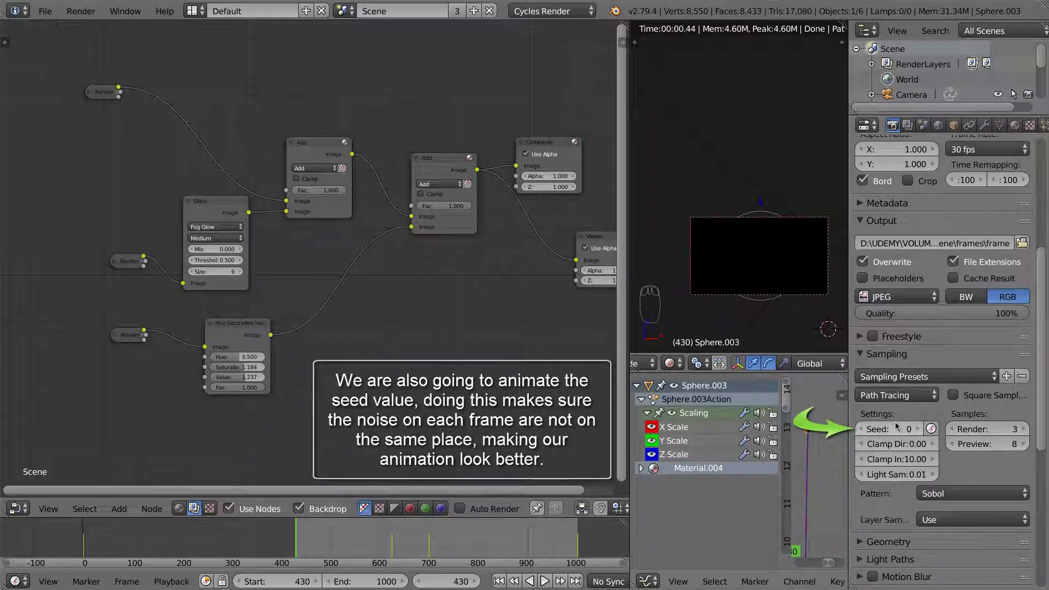
pyautogui.click(931, 430)
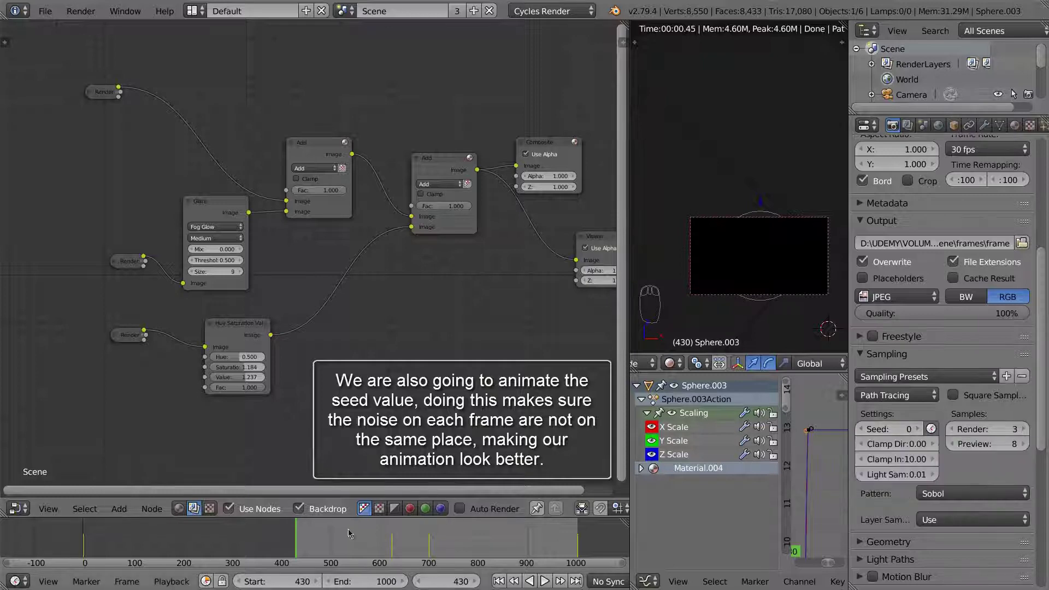
pyautogui.moveTo(297, 532); pyautogui.dragTo(306, 532)
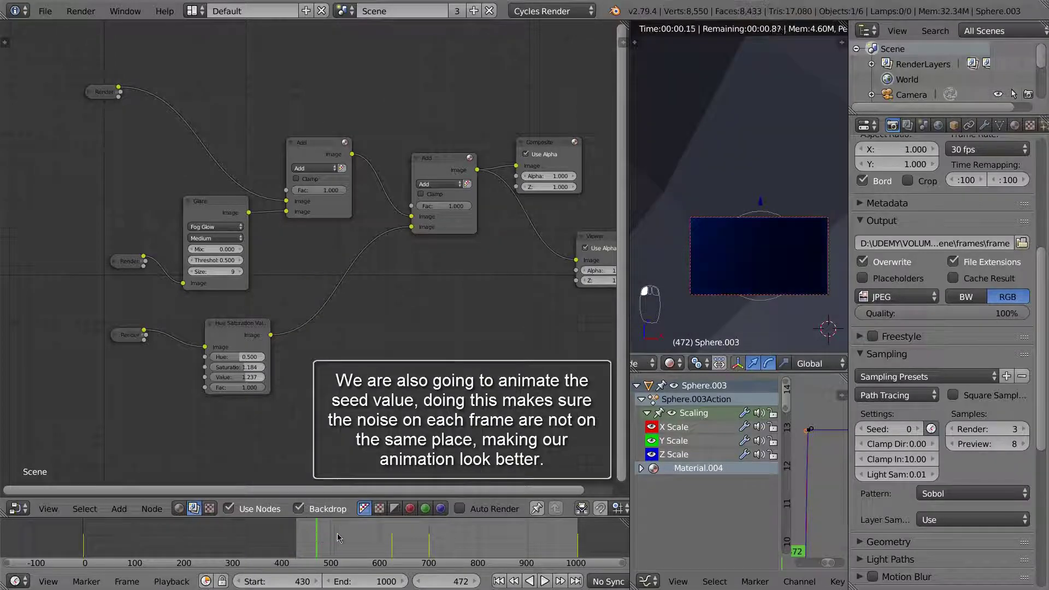
pyautogui.click(338, 536)
pyautogui.click(378, 535)
pyautogui.click(432, 537)
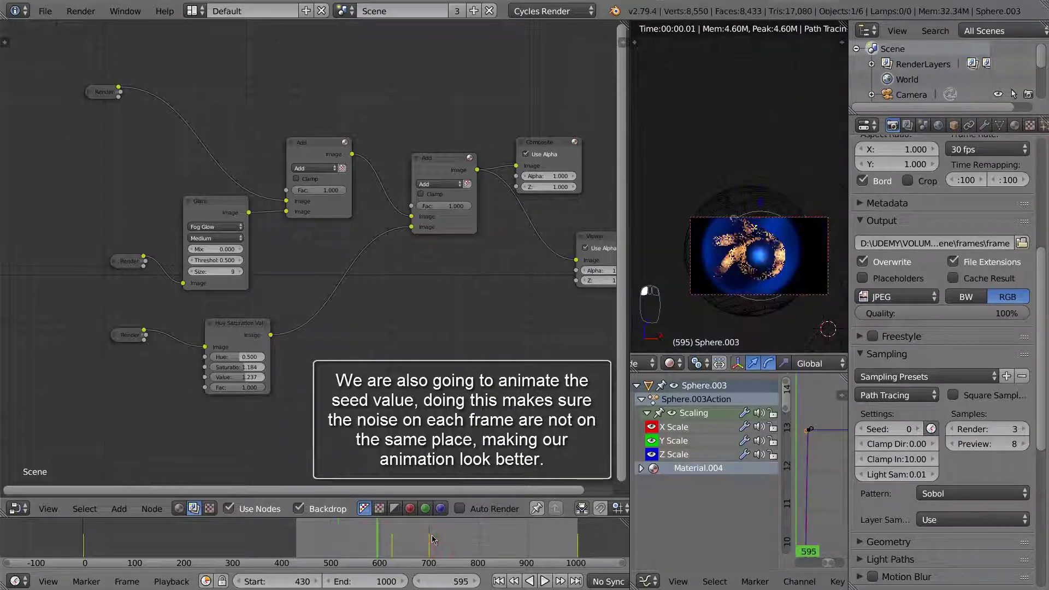
pyautogui.click(487, 529)
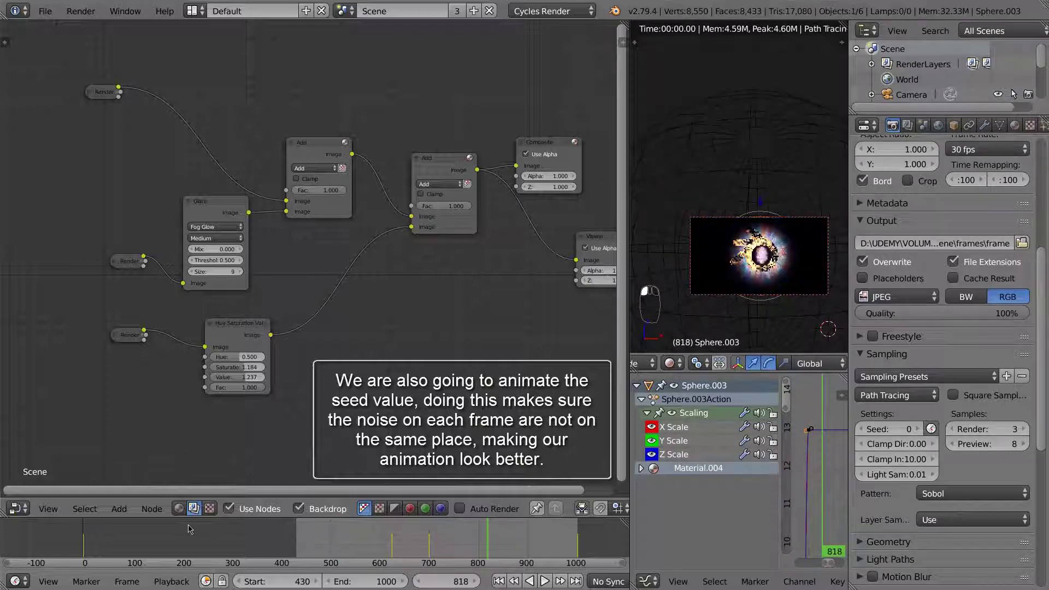
# - Go to frame 1 and insert a keyframe on the sampling Seed at value 0
pyautogui.click(84, 543)
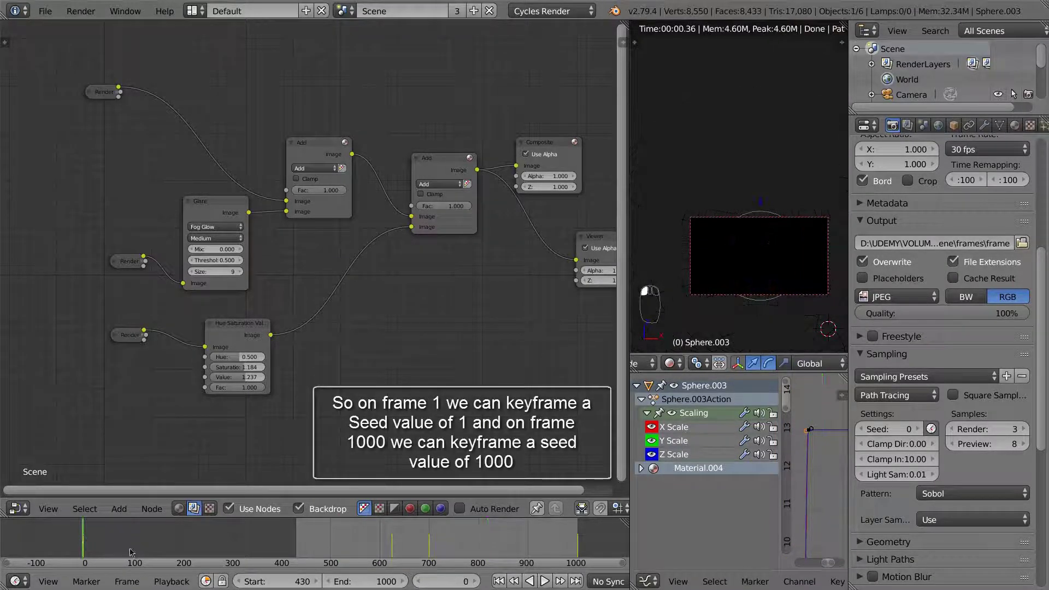
pyautogui.click(474, 583)
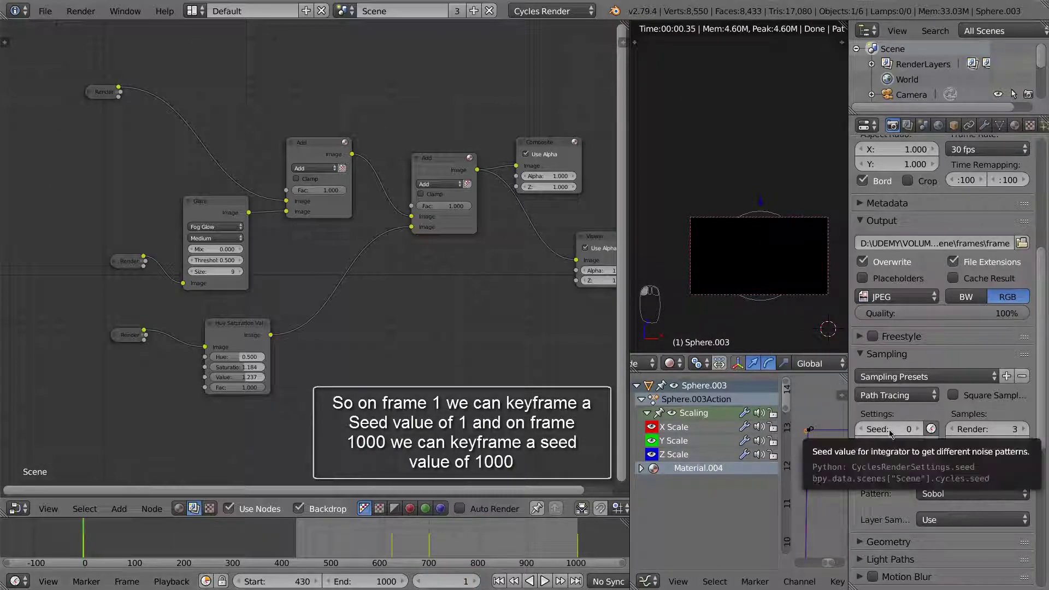
pyautogui.press('i')
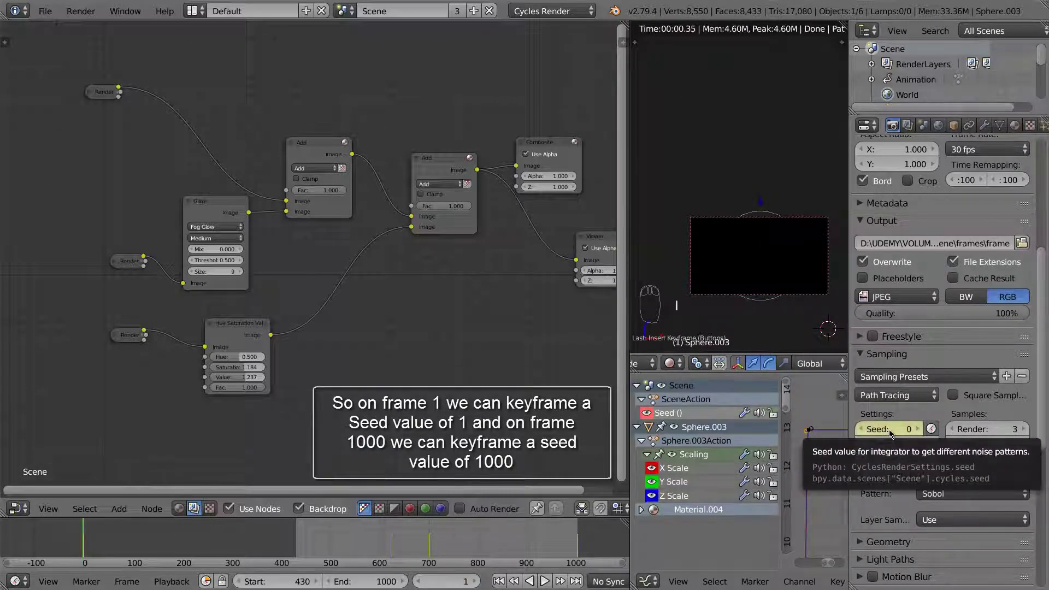
# - Move the current frame to 1000 and switch the 3D viewport shading to Solid
pyautogui.click(578, 547)
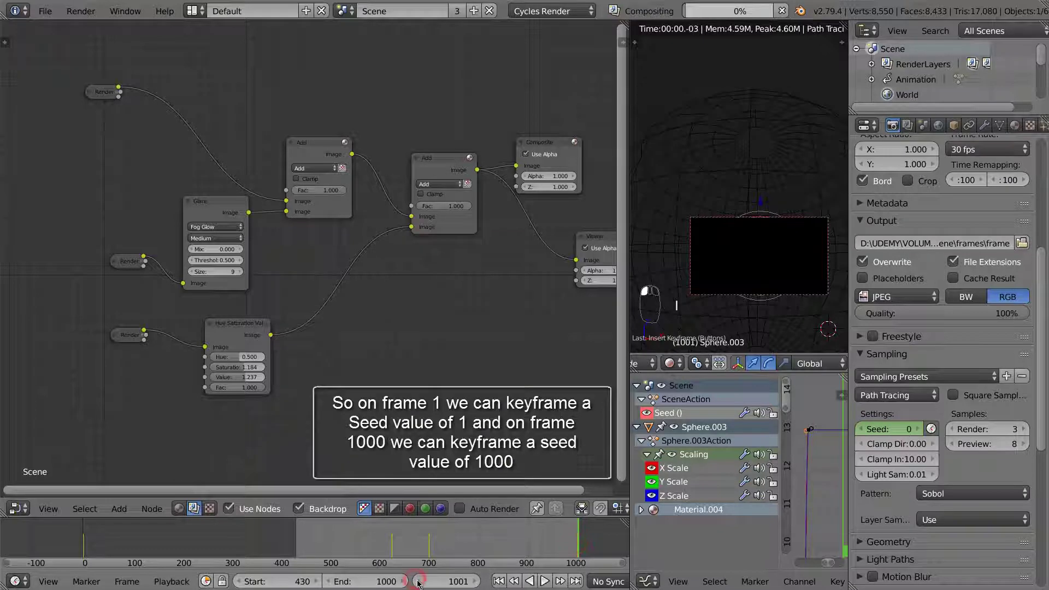
pyautogui.click(418, 582)
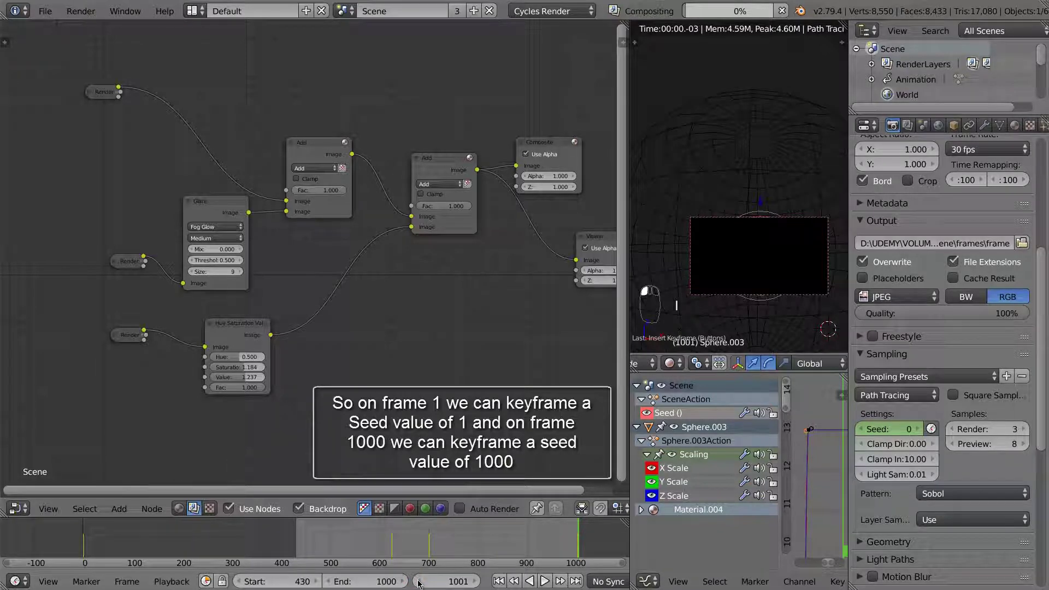
pyautogui.click(672, 363)
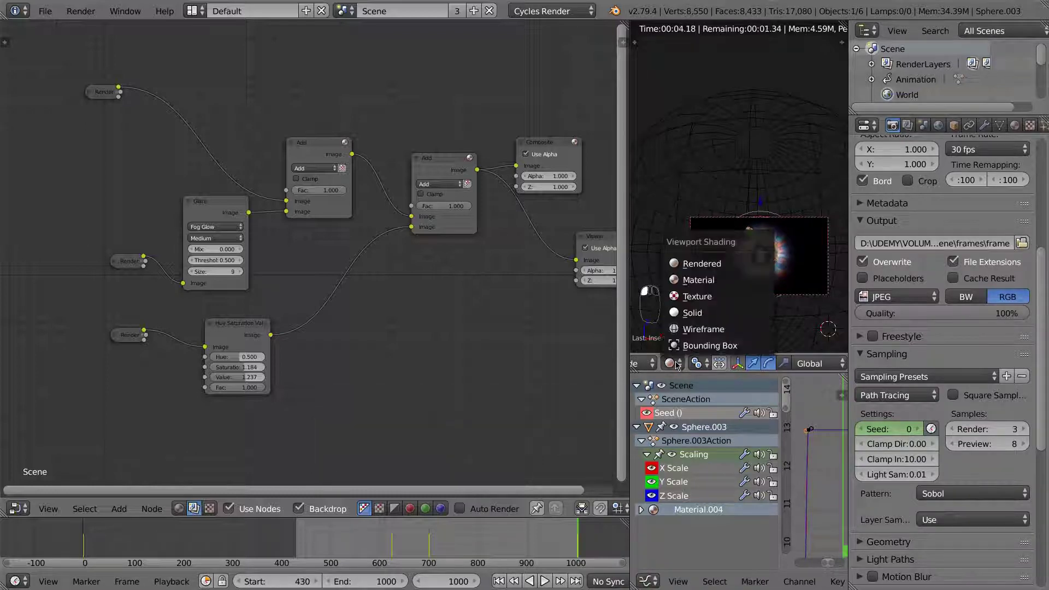
pyautogui.click(690, 325)
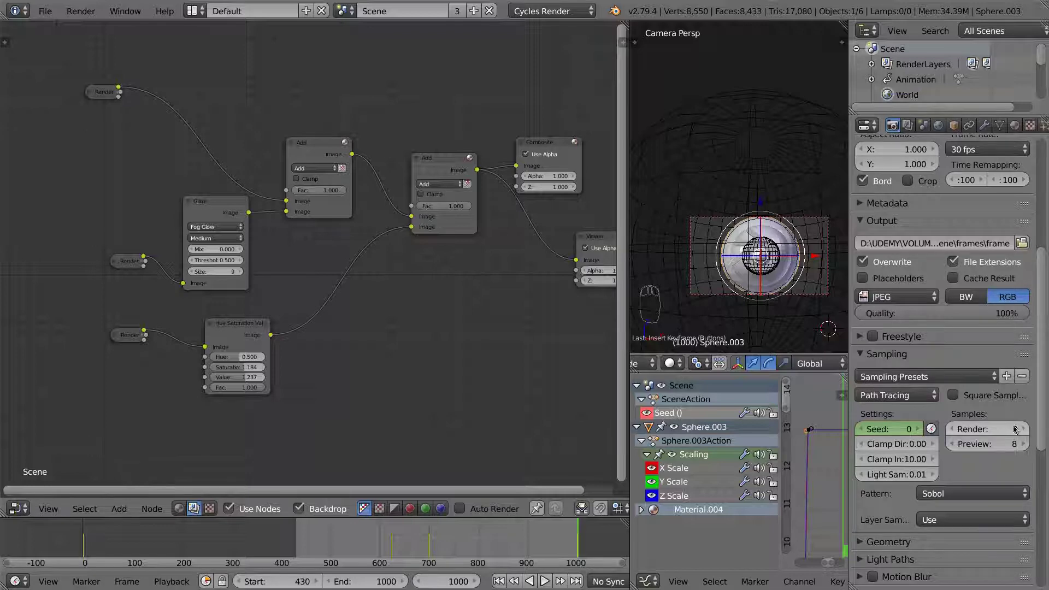
# - Set the sampling Seed to 1000 and keyframe it on frame 1000
pyautogui.click(903, 431)
pyautogui.write('1')
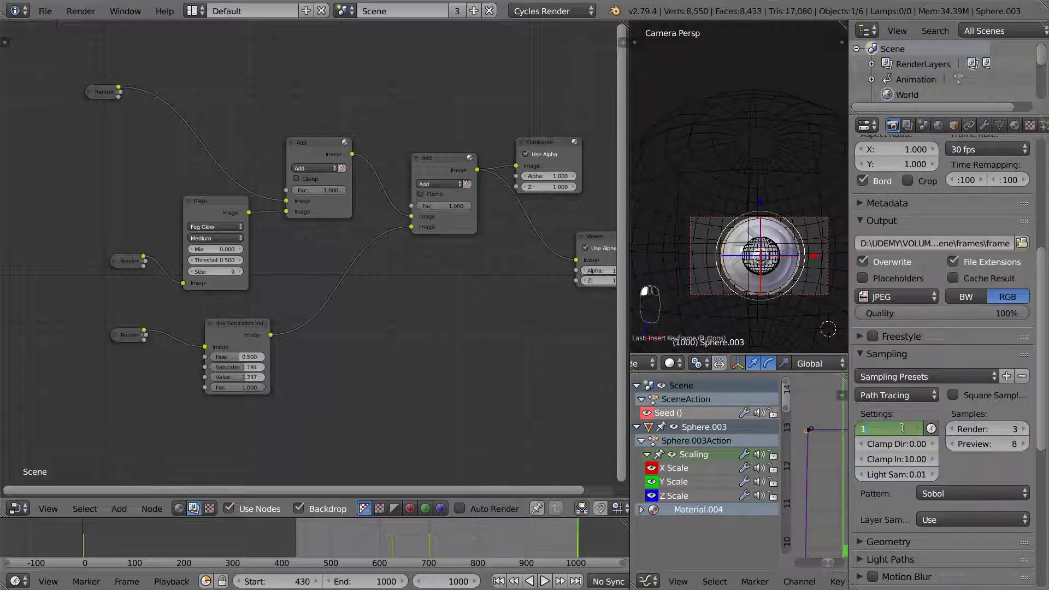
pyautogui.write('000')
pyautogui.press('Return')
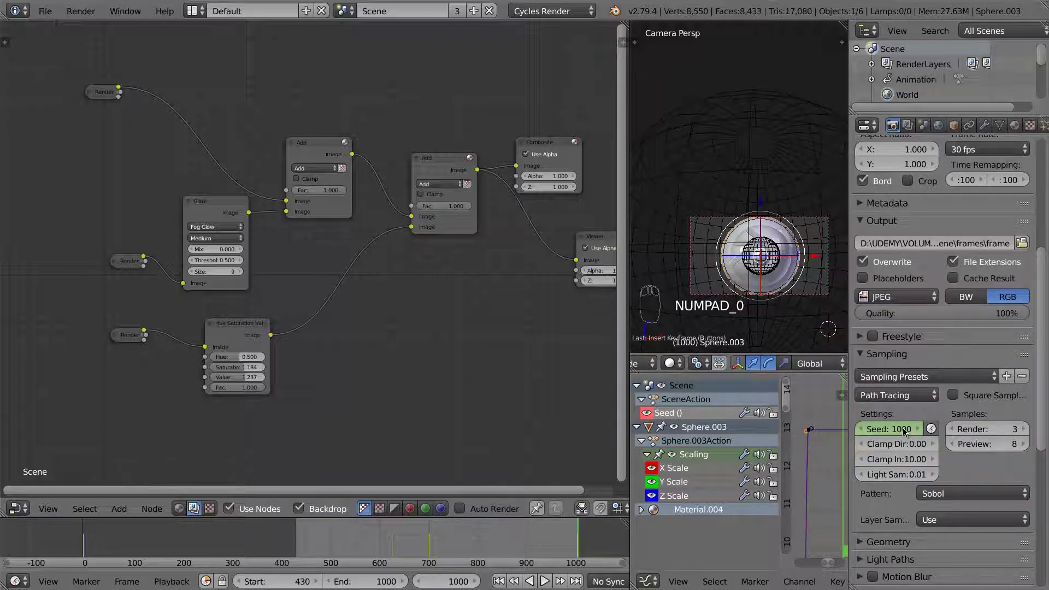
pyautogui.press('i')
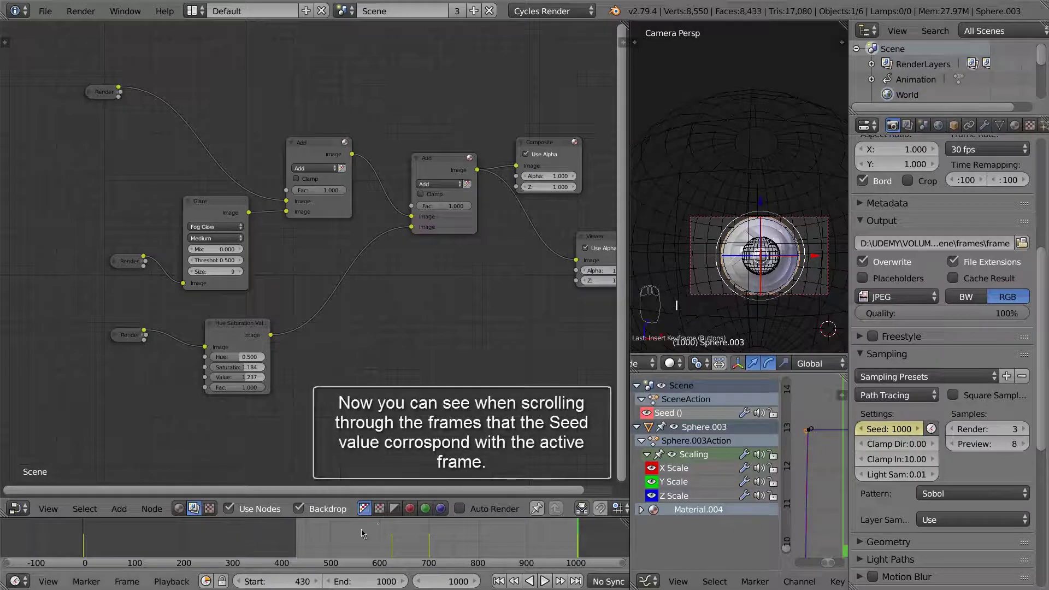
# - Scrub the timeline to frame 566 to compare the Seed with the current frame, and examine the render Performance settings
pyautogui.moveTo(301, 541); pyautogui.dragTo(363, 545)
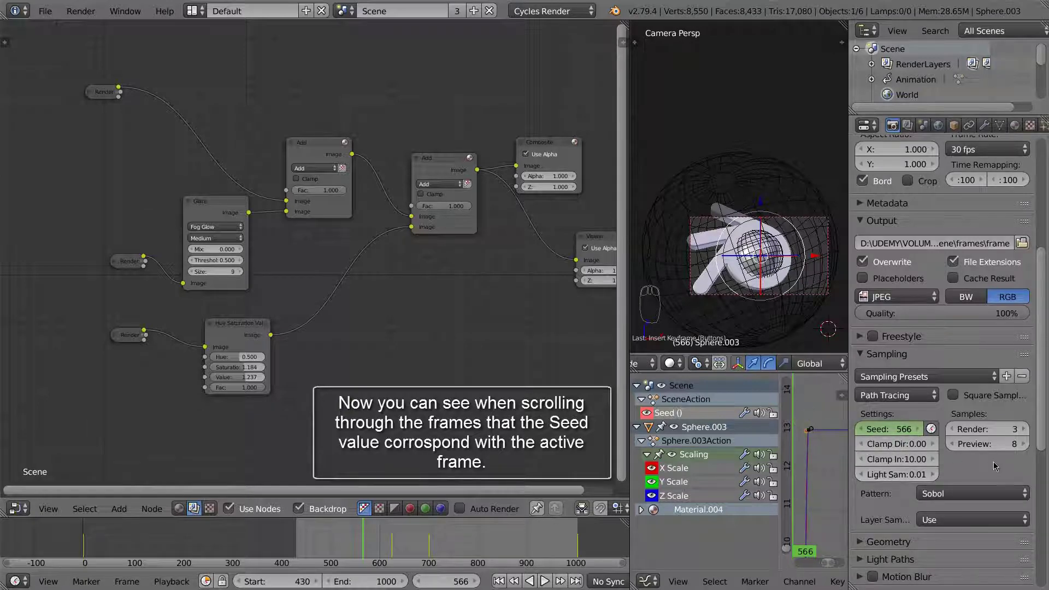
pyautogui.scroll(-5, 975, 469)
pyautogui.scroll(-8, 975, 469)
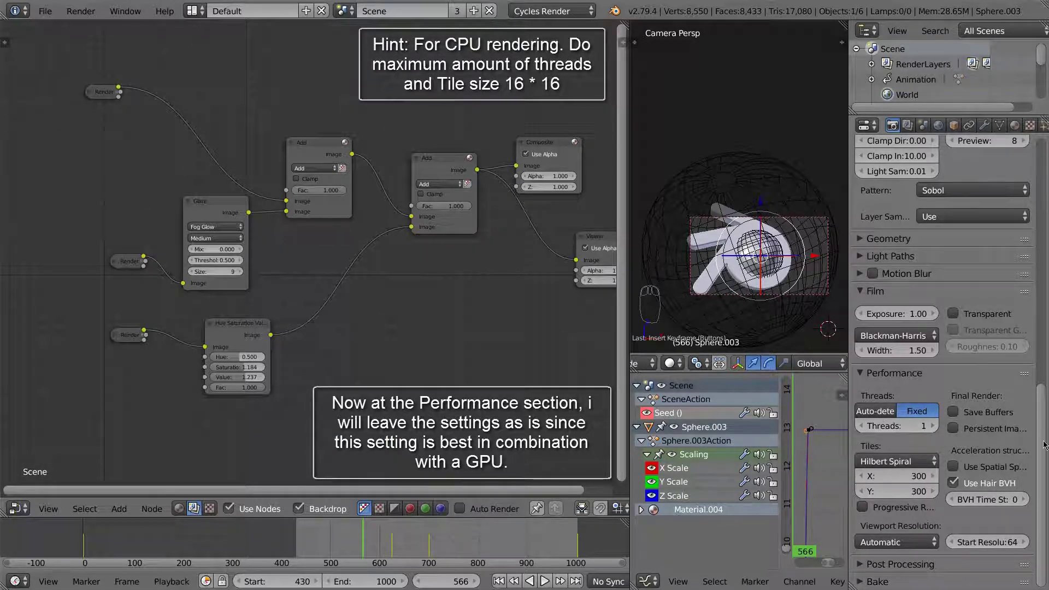
# - Start rendering the animation and stop the render once frame 430 is finished
pyautogui.moveTo(1043, 445); pyautogui.dragTo(1042, 200)
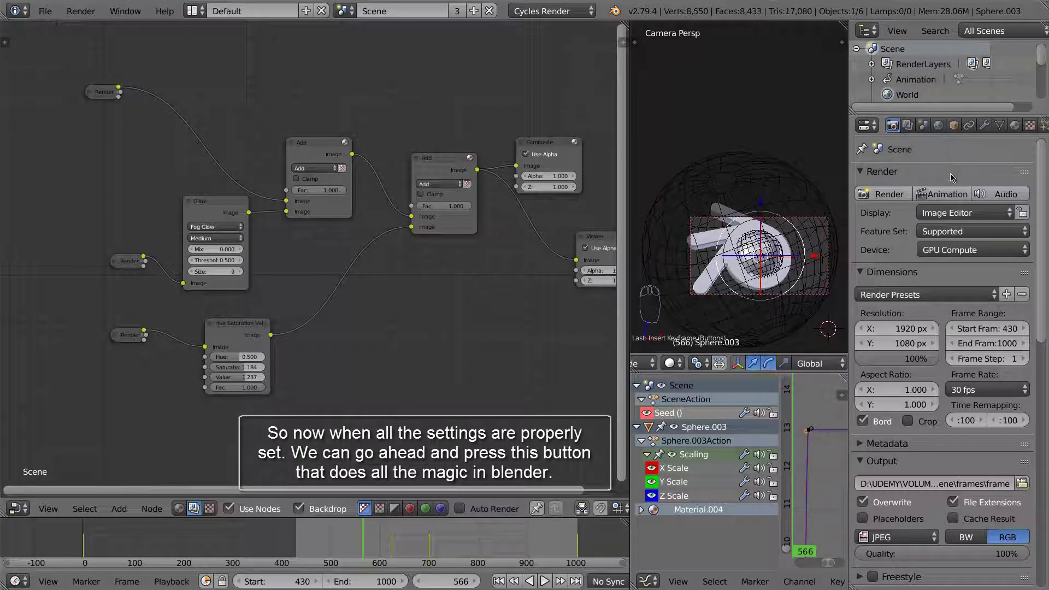
pyautogui.click(948, 195)
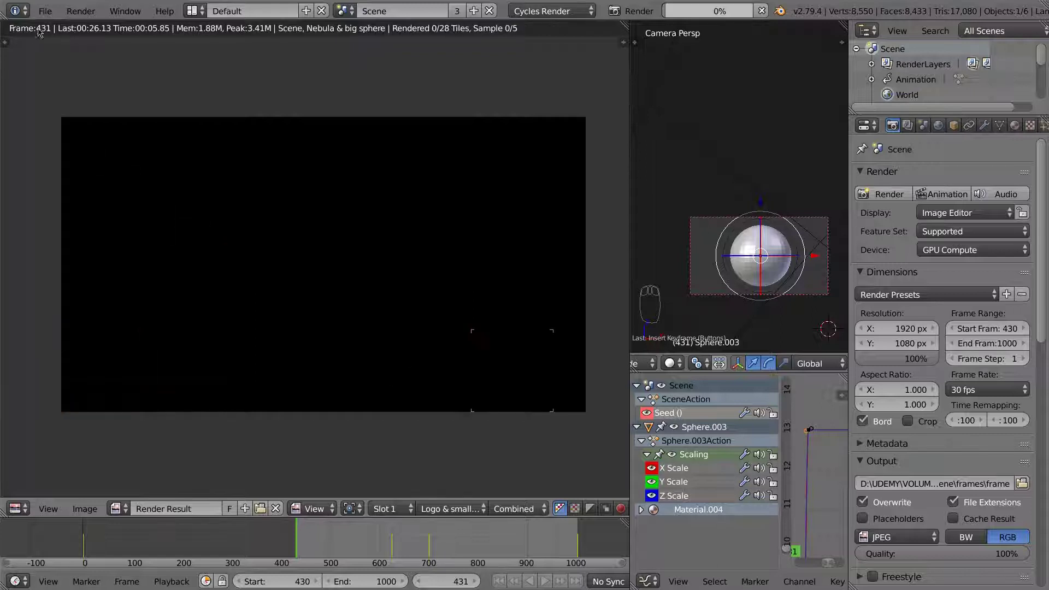
pyautogui.press('Escape')
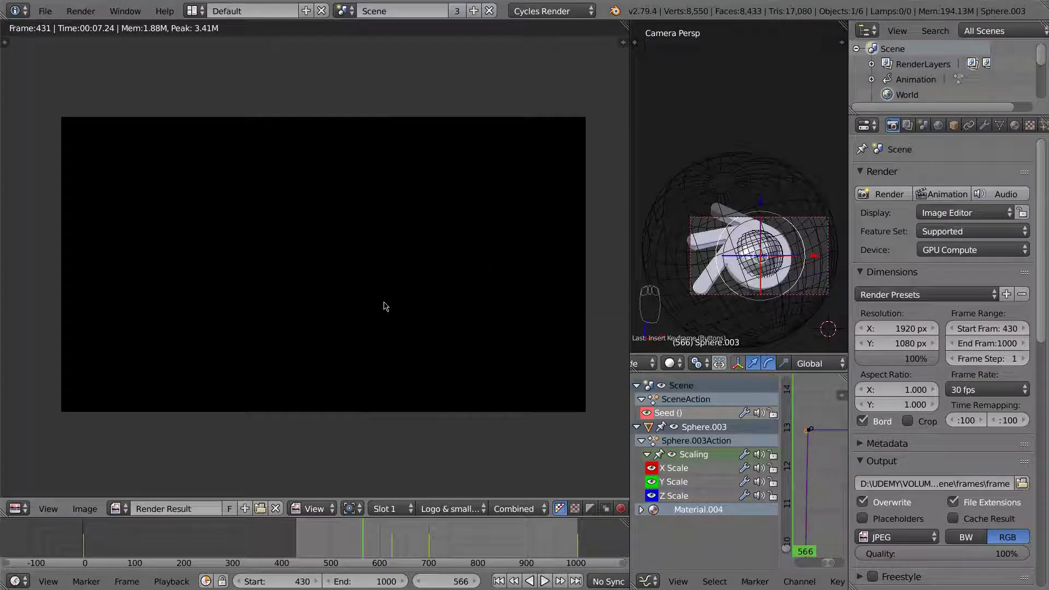
# - Leave fullscreen and check the rendered output in the Lecture 18 frames folder in File Explorer, then return to Blender
pyautogui.click(125, 11)
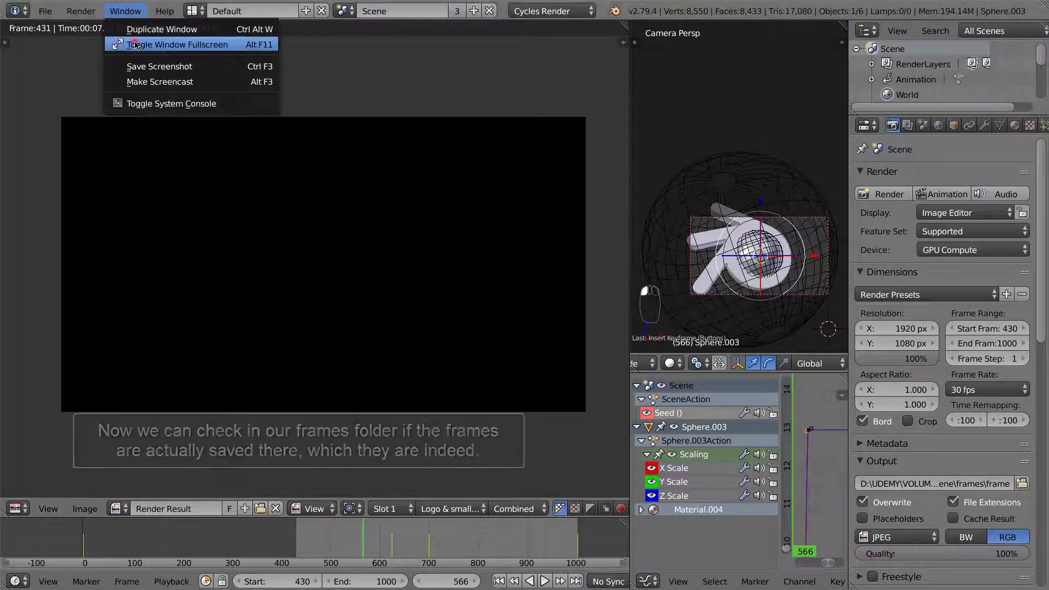
pyautogui.click(169, 47)
pyautogui.click(180, 579)
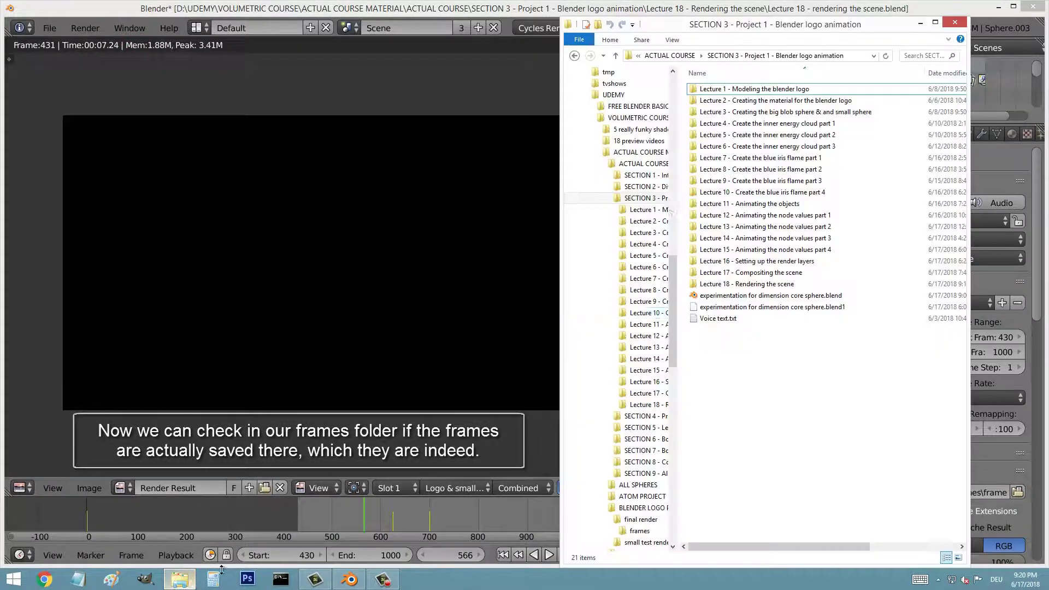
pyautogui.doubleClick(742, 284)
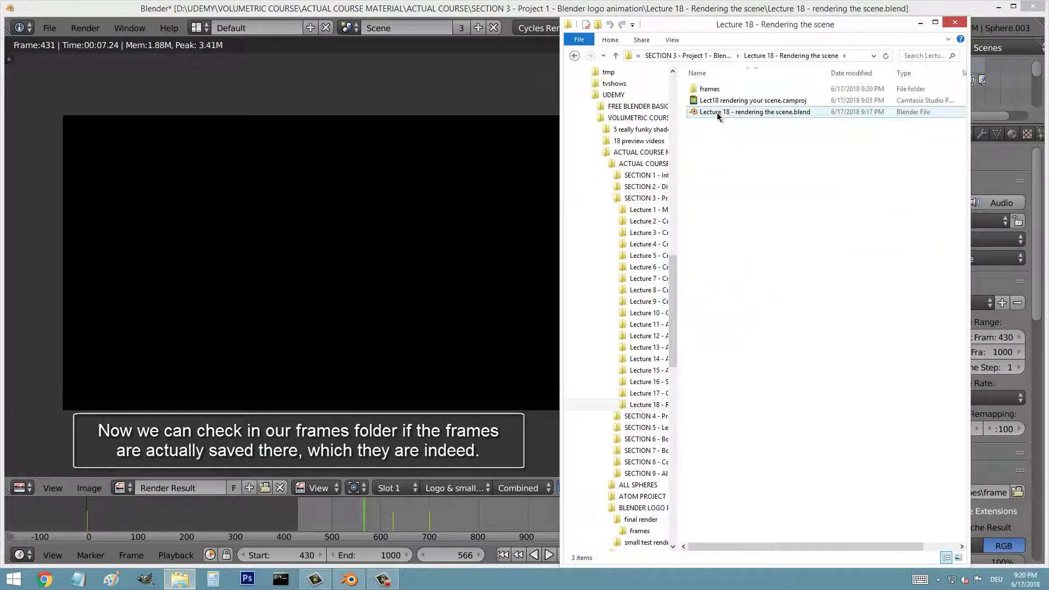
pyautogui.doubleClick(710, 89)
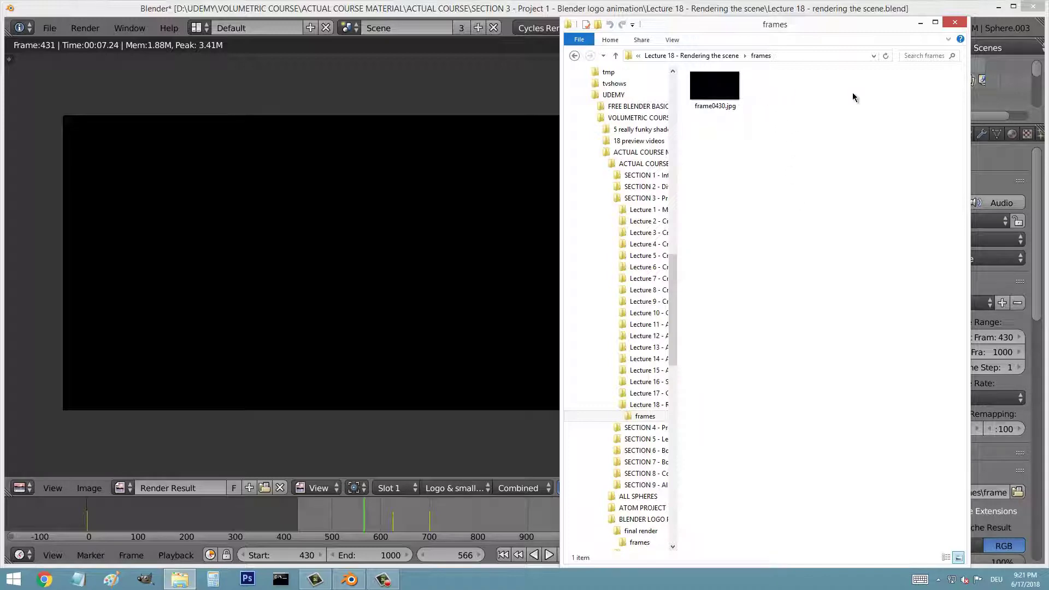
pyautogui.click(918, 25)
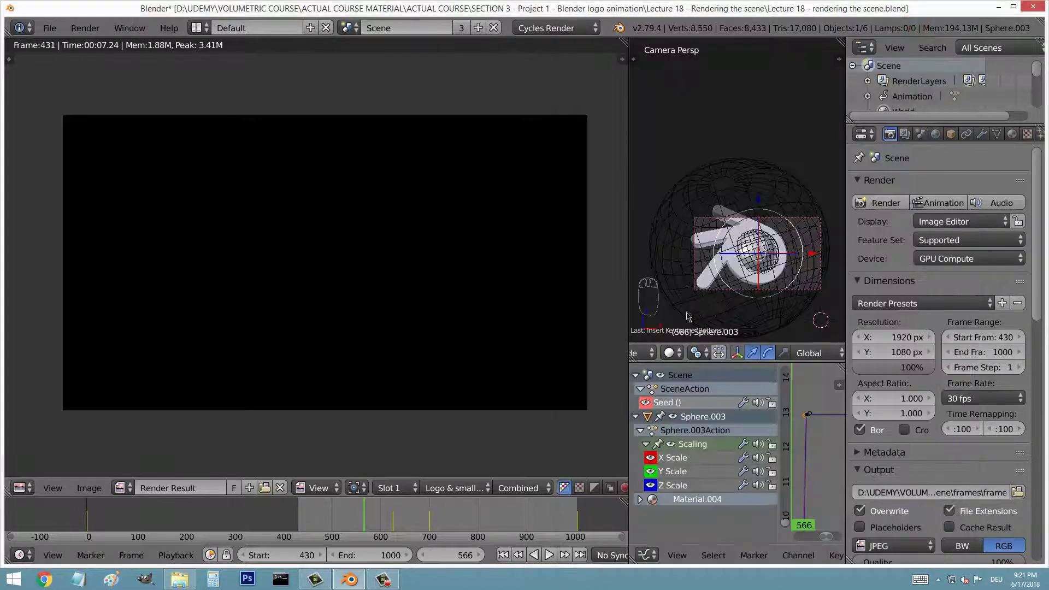
# - Return to fullscreen and start a new blend file from the start-up file
pyautogui.hotkey('alt', 'F11')
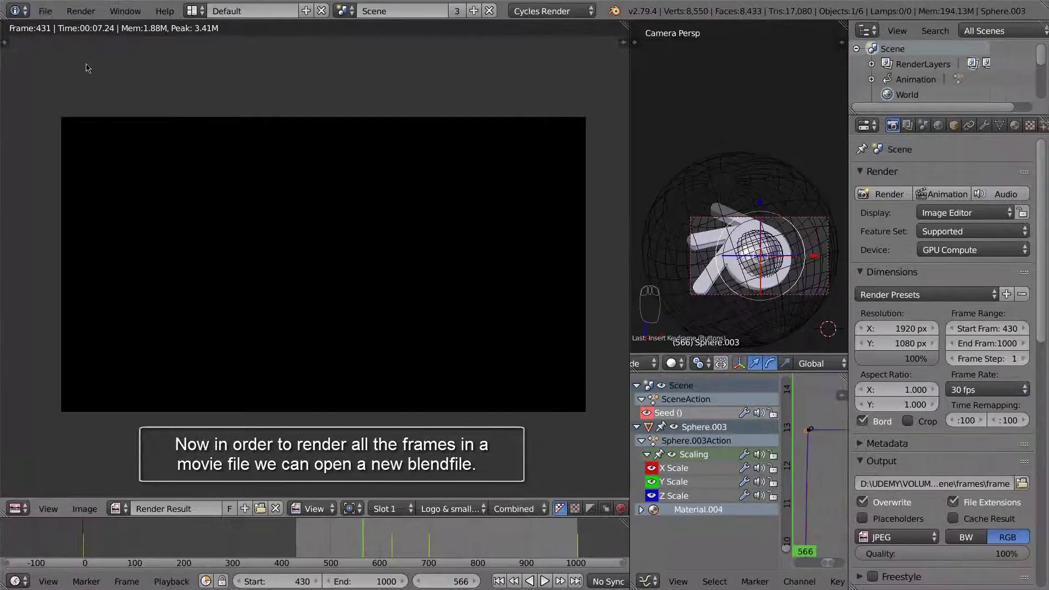
pyautogui.click(45, 11)
pyautogui.click(55, 28)
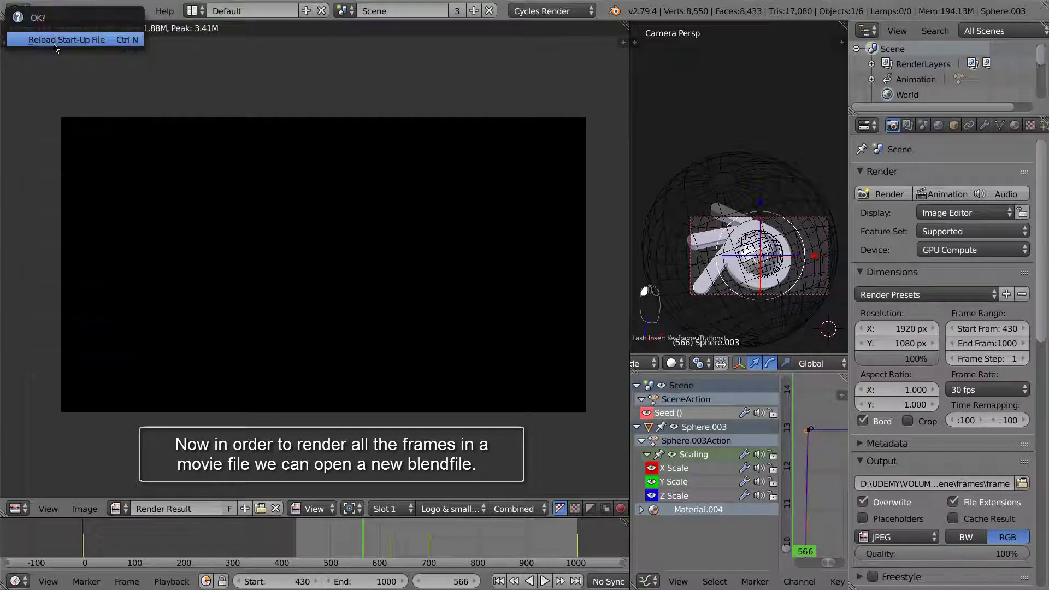
pyautogui.click(54, 44)
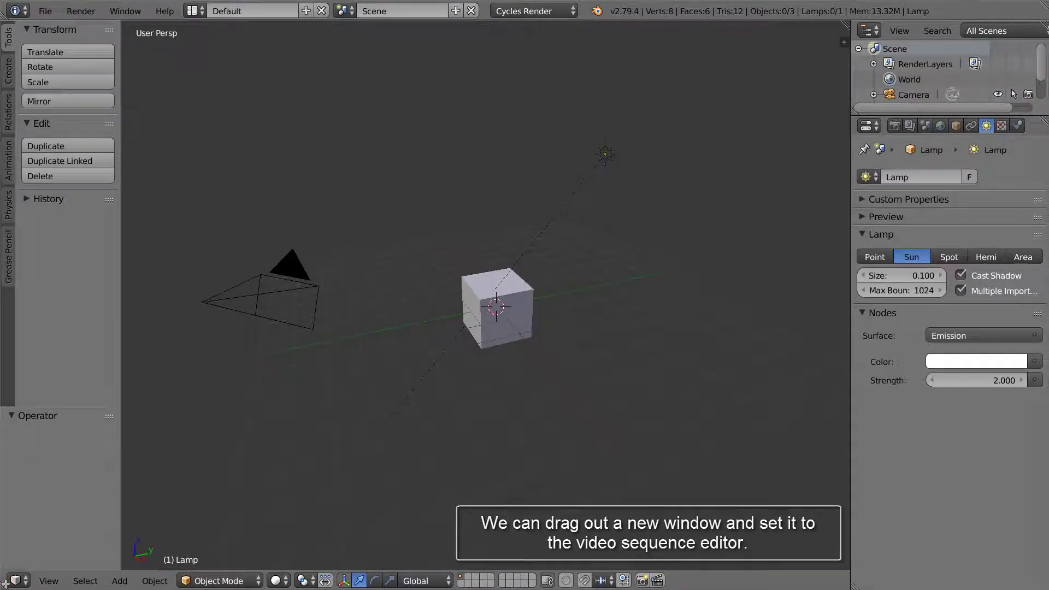
# - Split the 3D view horizontally, make the lower area a Video Sequence Editor, and show the scene's render settings
pyautogui.moveTo(6, 584); pyautogui.dragTo(5, 275)
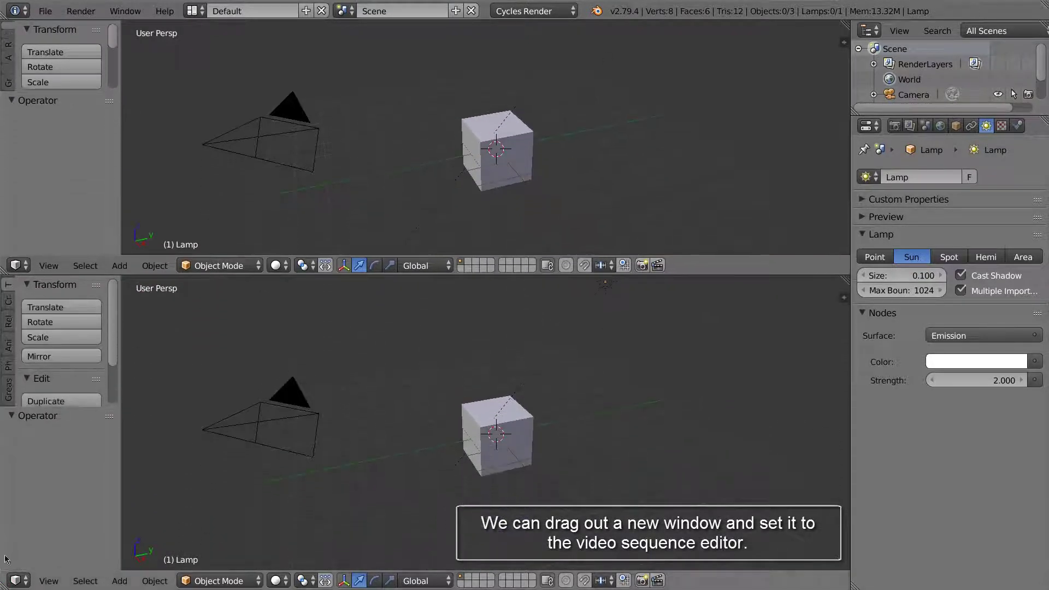
pyautogui.click(18, 580)
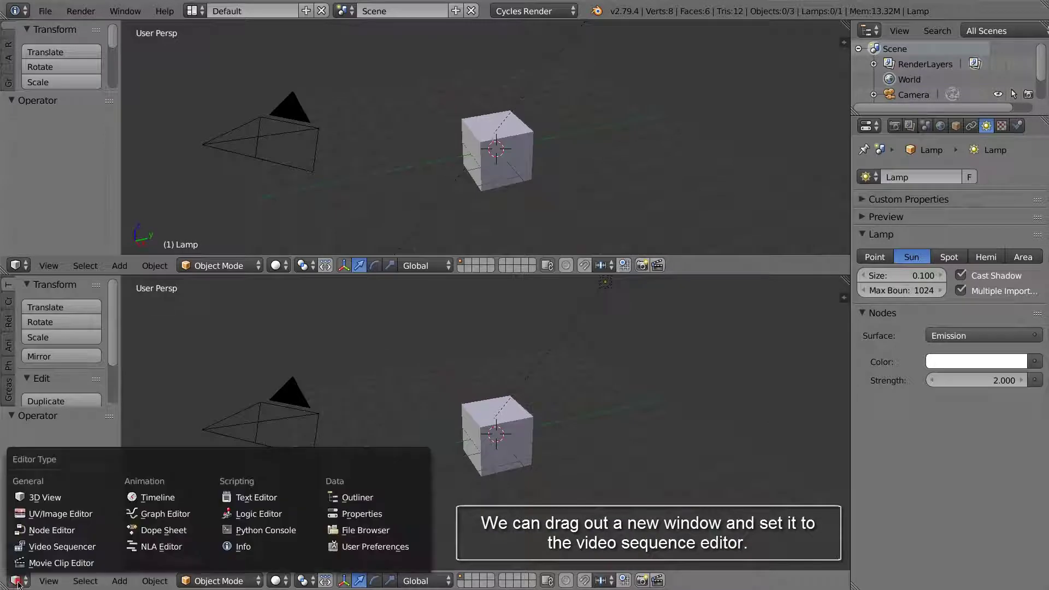
pyautogui.click(55, 547)
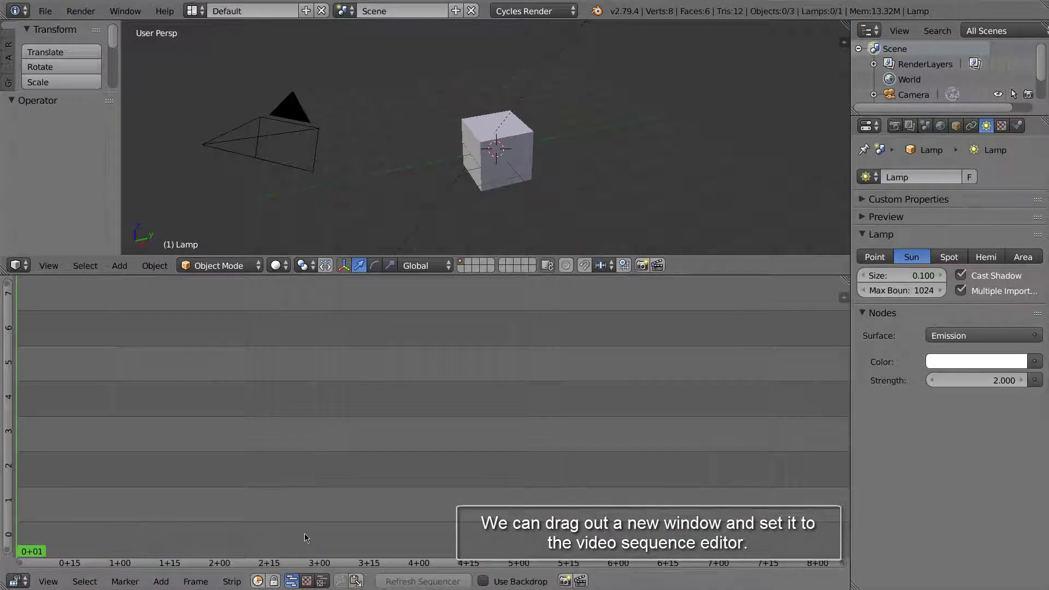
pyautogui.scroll(-2, 305, 539)
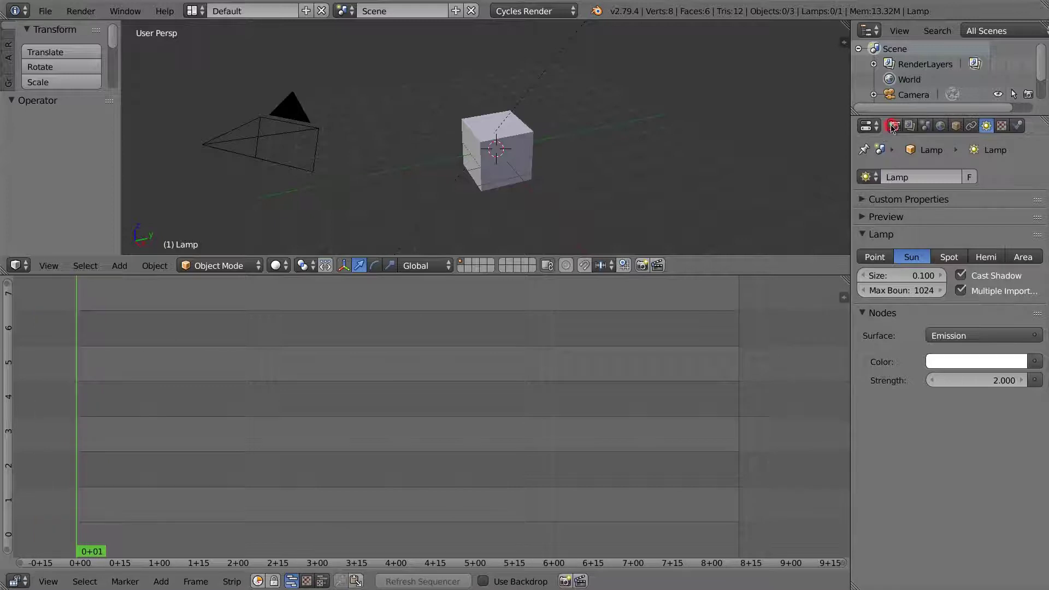
pyautogui.click(894, 126)
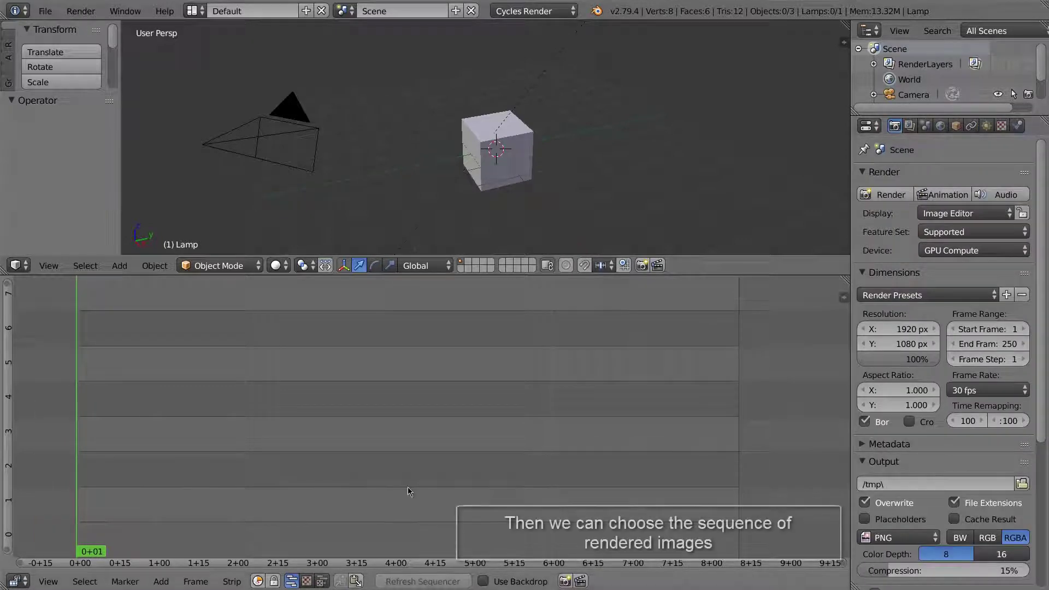
# - Start adding an image strip to the sequencer and browse to the recent Lecture 18 frames folder
pyautogui.click(162, 582)
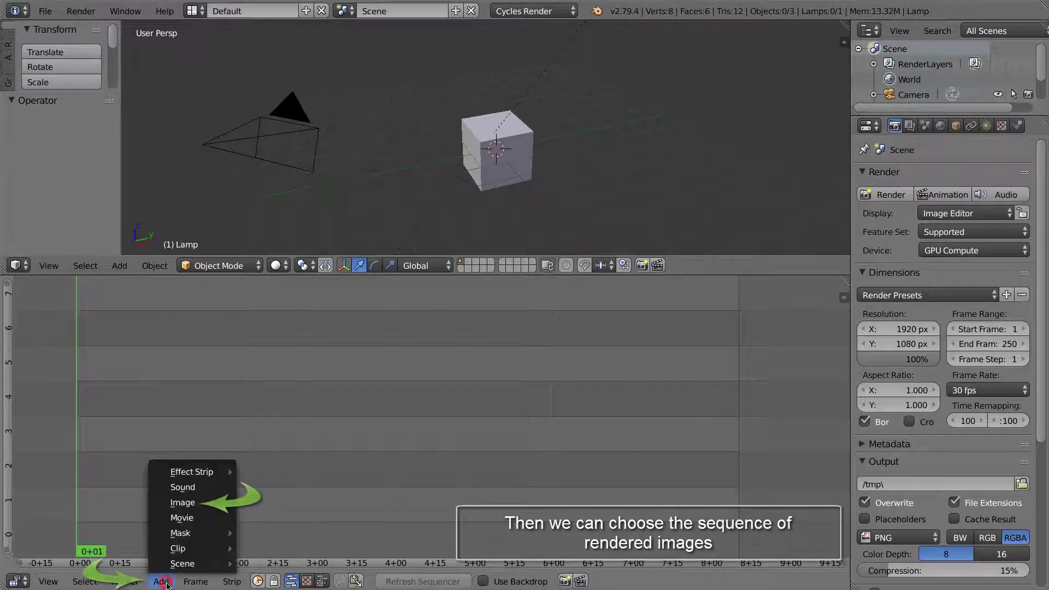
pyautogui.click(180, 499)
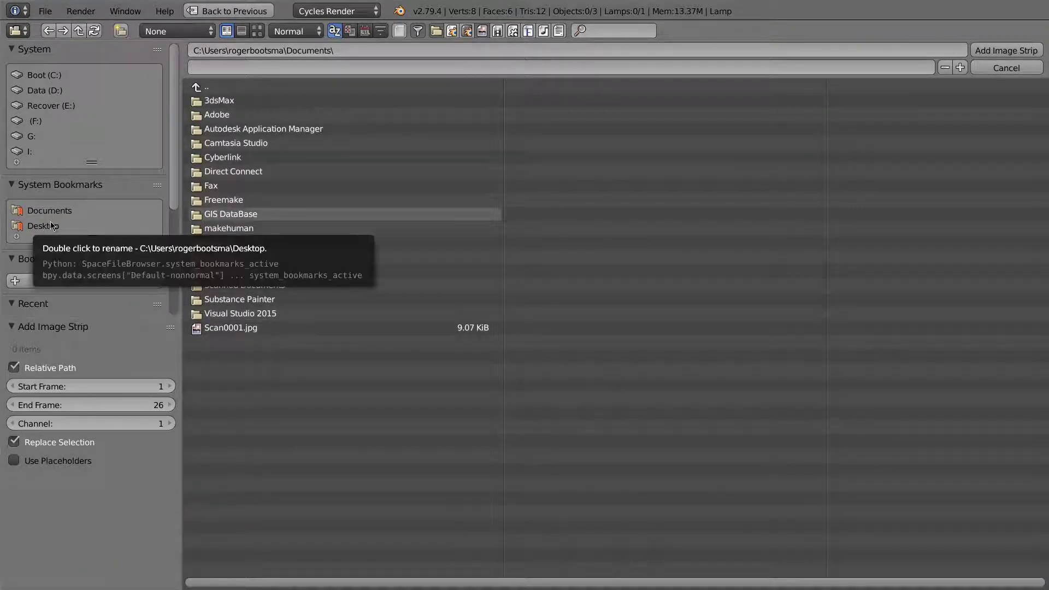
pyautogui.moveTo(95, 319); pyautogui.dragTo(102, 498)
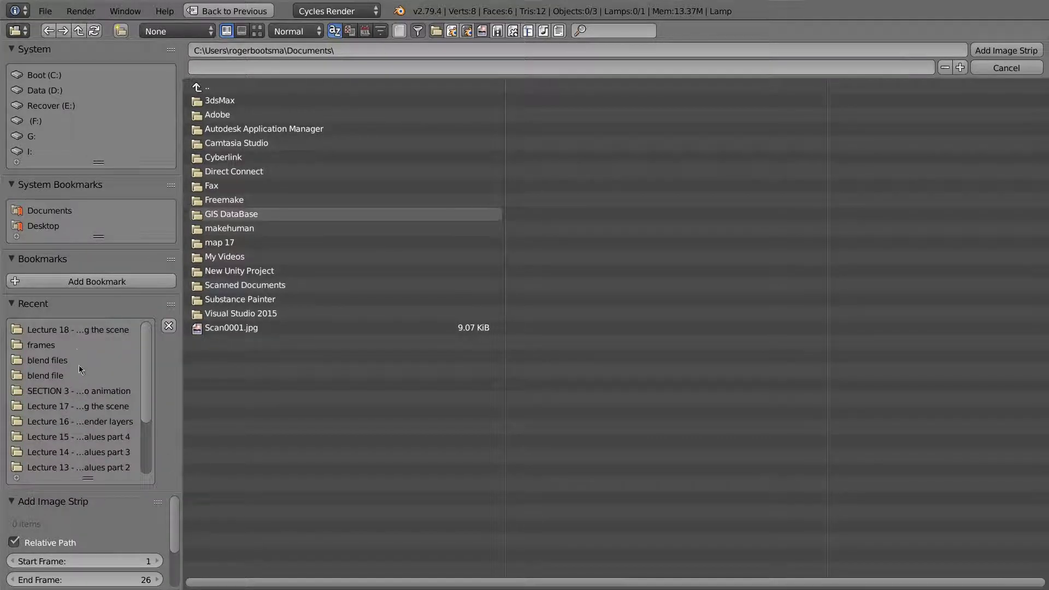
pyautogui.click(48, 346)
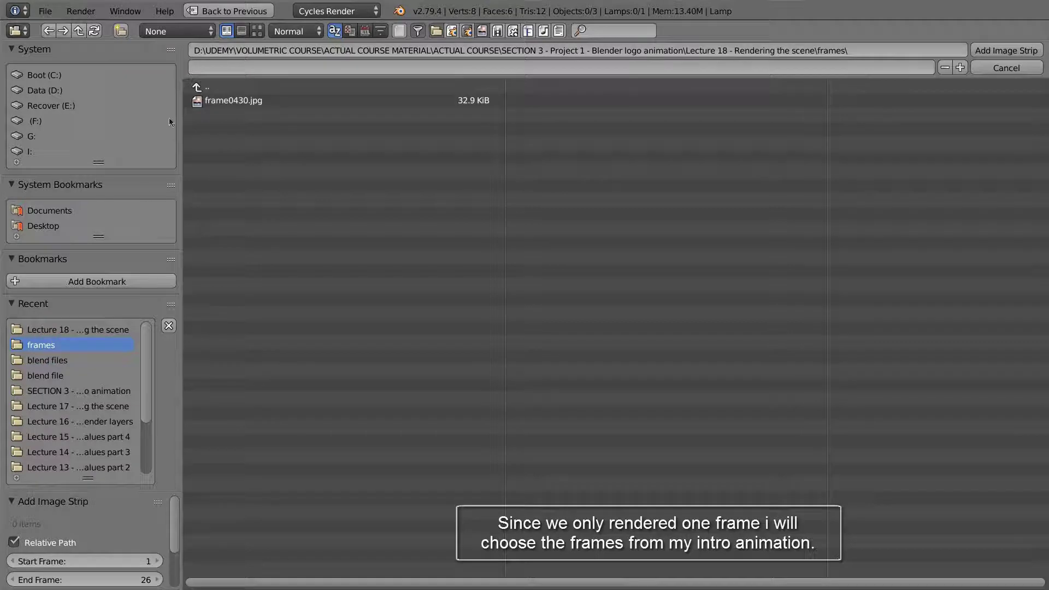
# - Browse up to ACTUAL COURSE MATERIAL and open the frames folder inside BLENDER LOGO PROJECT\final render
pyautogui.click(204, 88)
pyautogui.click(208, 89)
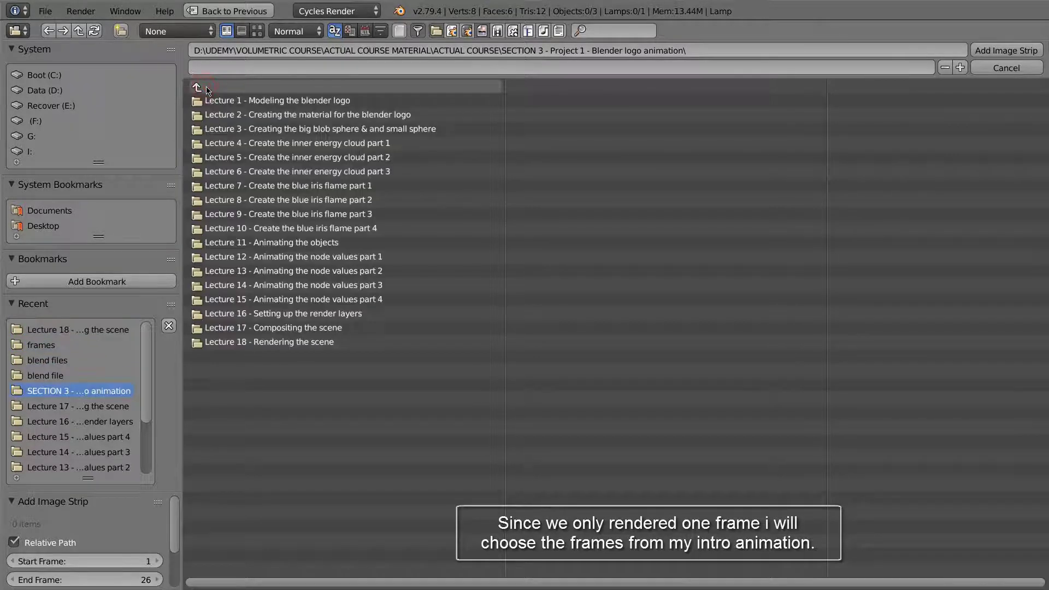
pyautogui.click(210, 89)
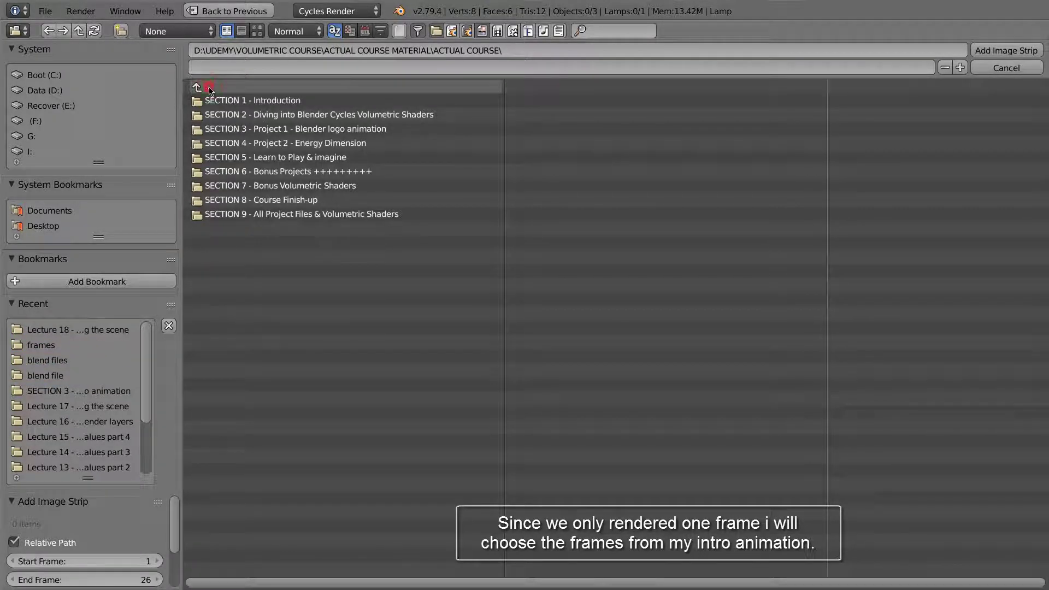
pyautogui.click(209, 89)
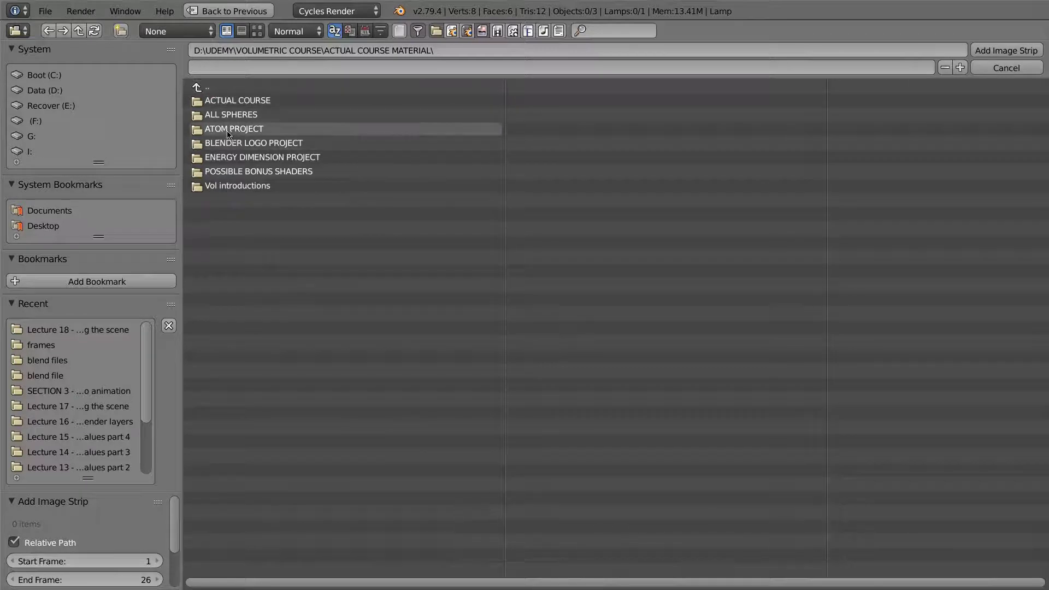
pyautogui.click(236, 144)
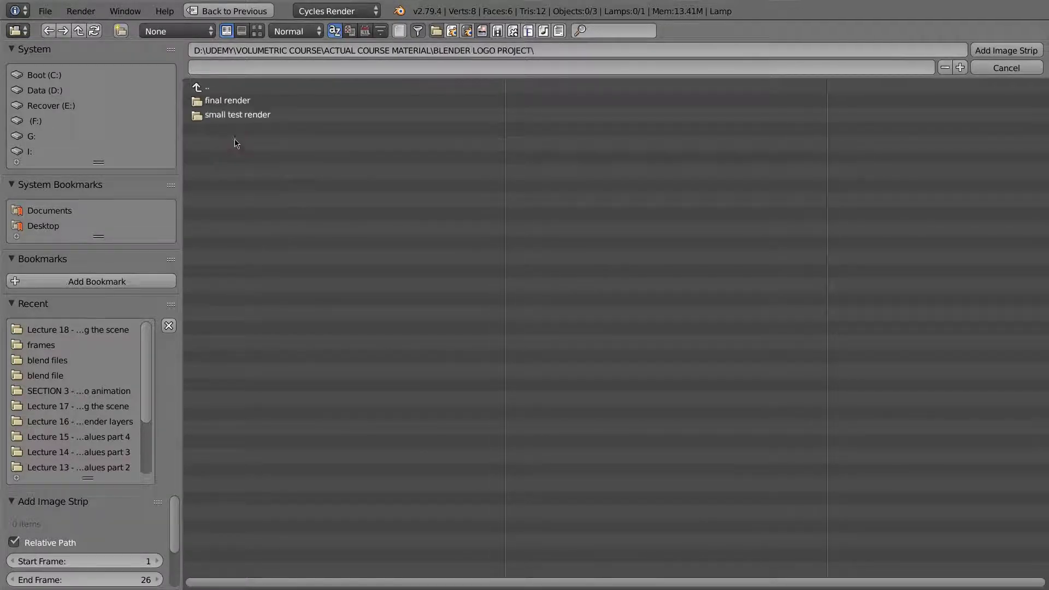
pyautogui.click(230, 102)
pyautogui.click(230, 102)
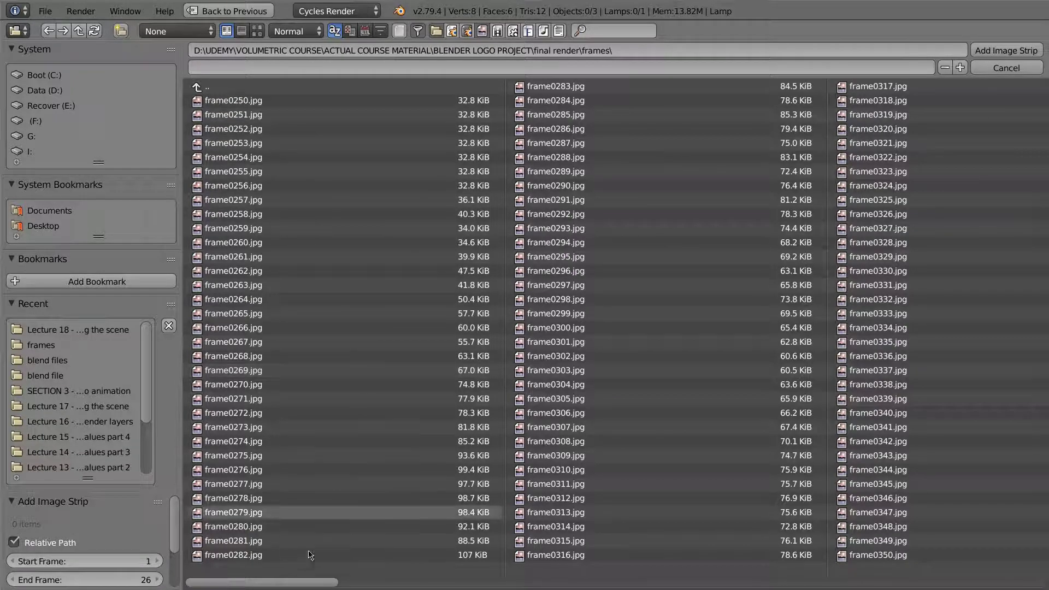
# - Select all the JPEG frames in the folder and add them as an image strip
pyautogui.moveTo(316, 582); pyautogui.dragTo(279, 573)
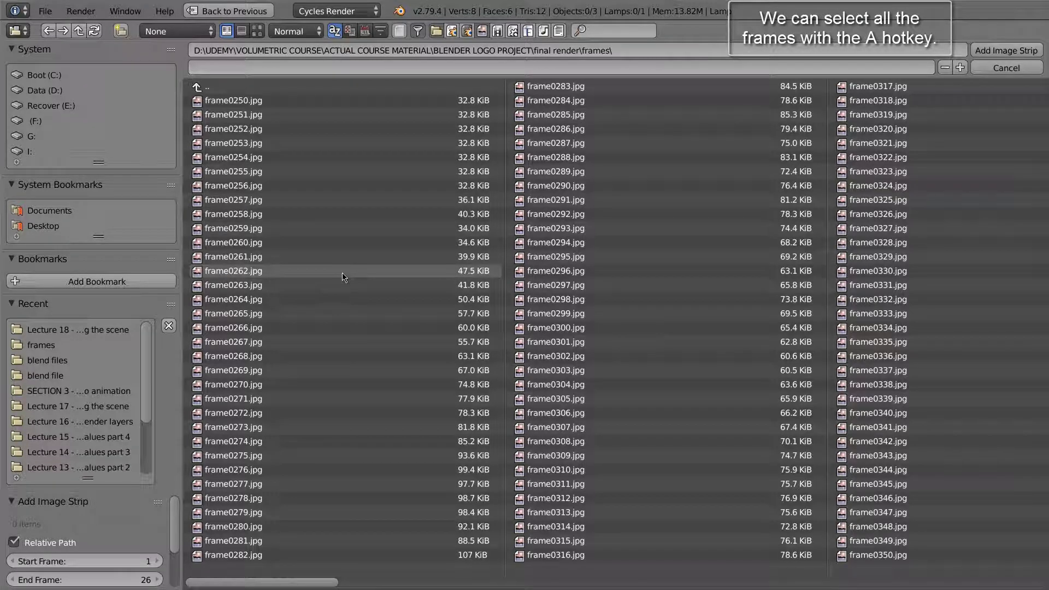
pyautogui.press('a')
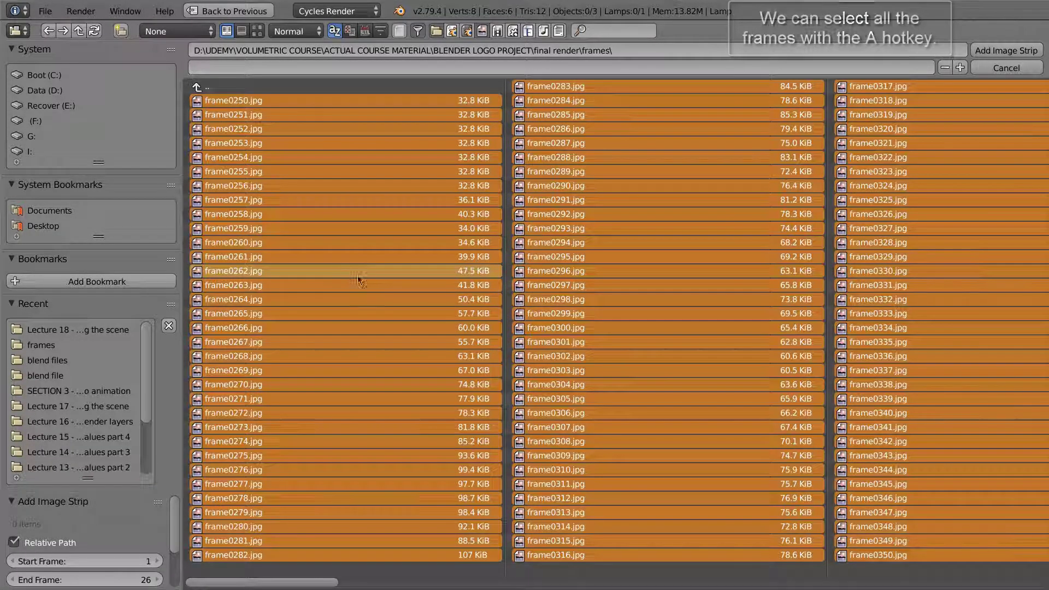
pyautogui.click(1008, 50)
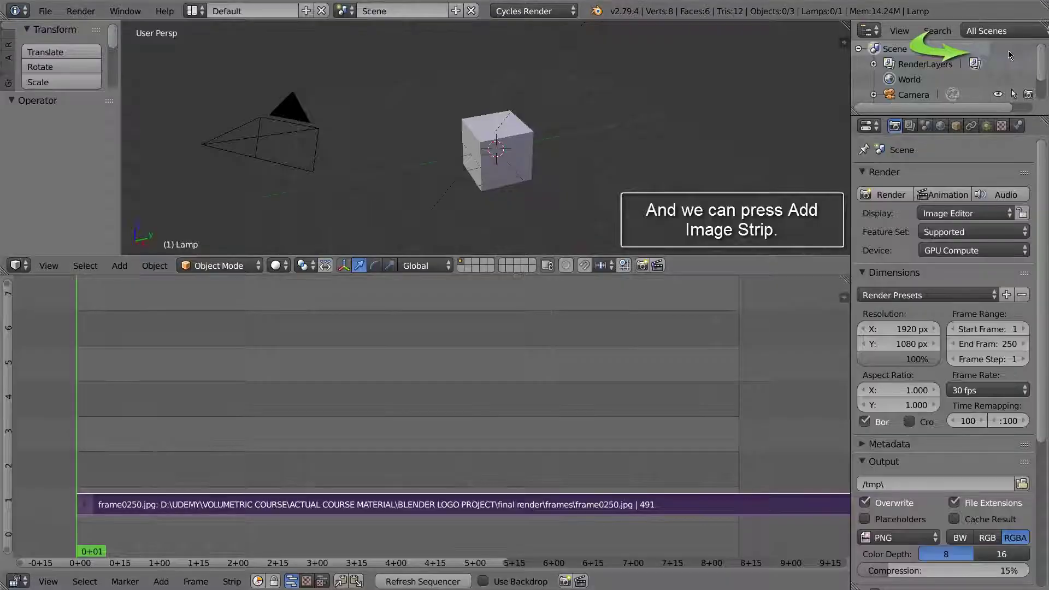
# - Set the End Frame to 491 to match the end of the image strip
pyautogui.scroll(-17, 533, 394)
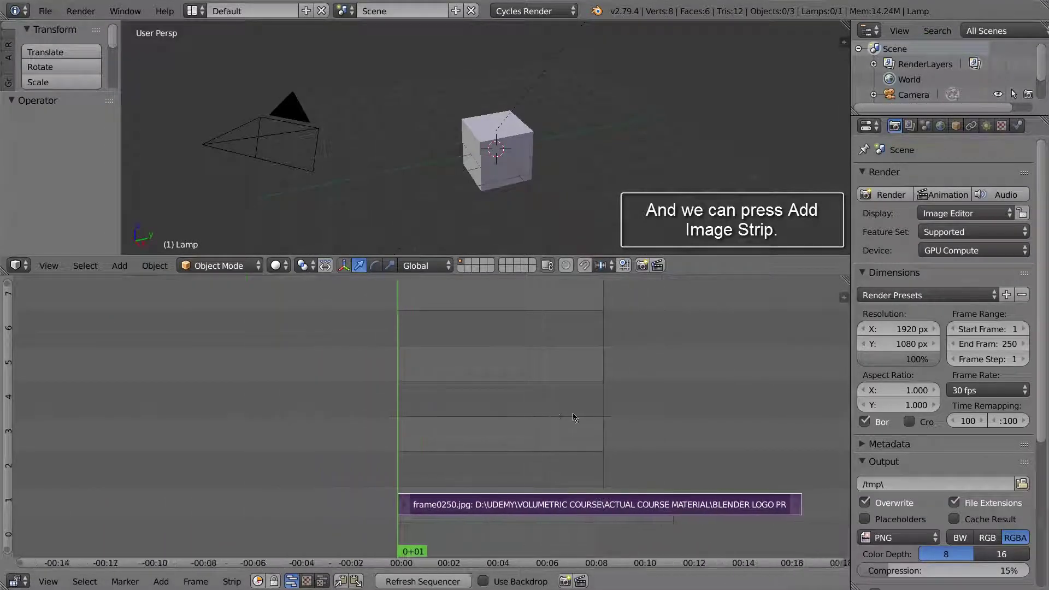
pyautogui.moveTo(683, 435); pyautogui.dragTo(514, 429, button='middle')
pyautogui.scroll(2, 478, 477)
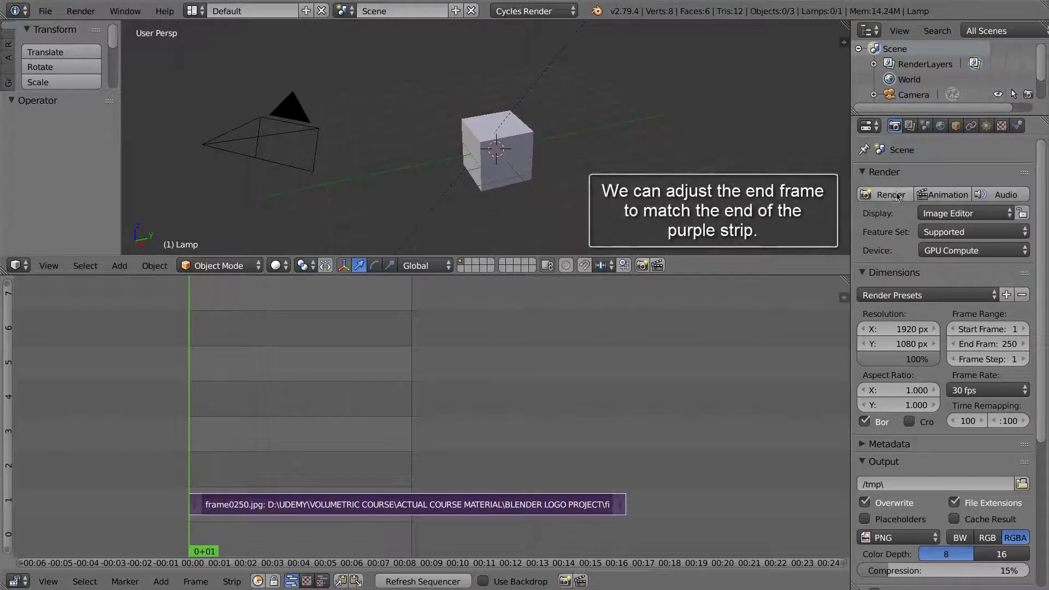
pyautogui.moveTo(1009, 349); pyautogui.dragTo(1045, 358)
pyautogui.moveTo(56, 361); pyautogui.dragTo(106, 371)
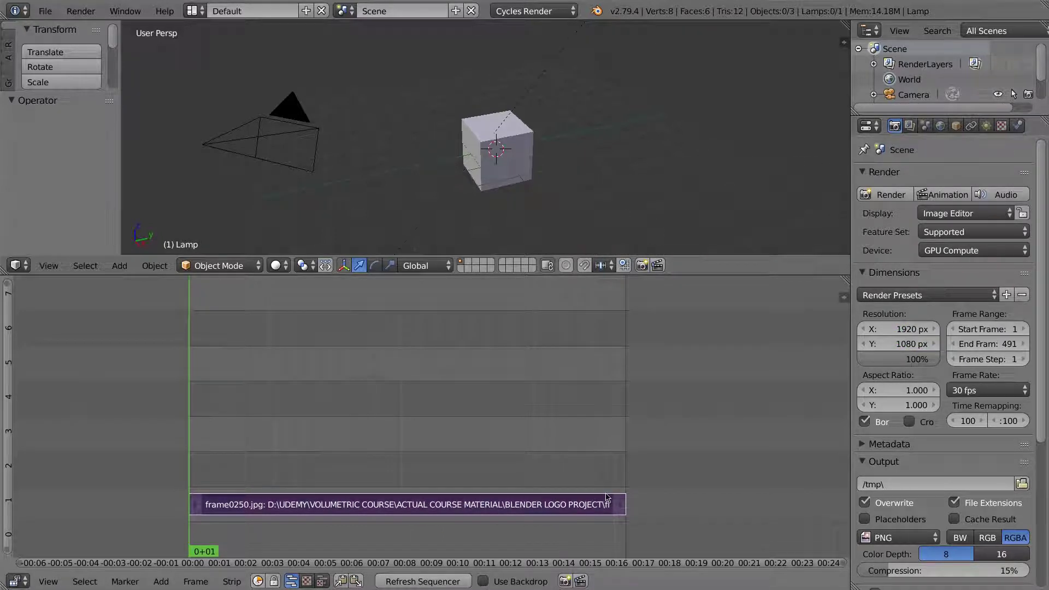
# - Show the sequencer together with its preview, enlarge the preview, and scrub through the image strip to check the animation
pyautogui.scroll(-1, 607, 498)
pyautogui.scroll(2, 607, 500)
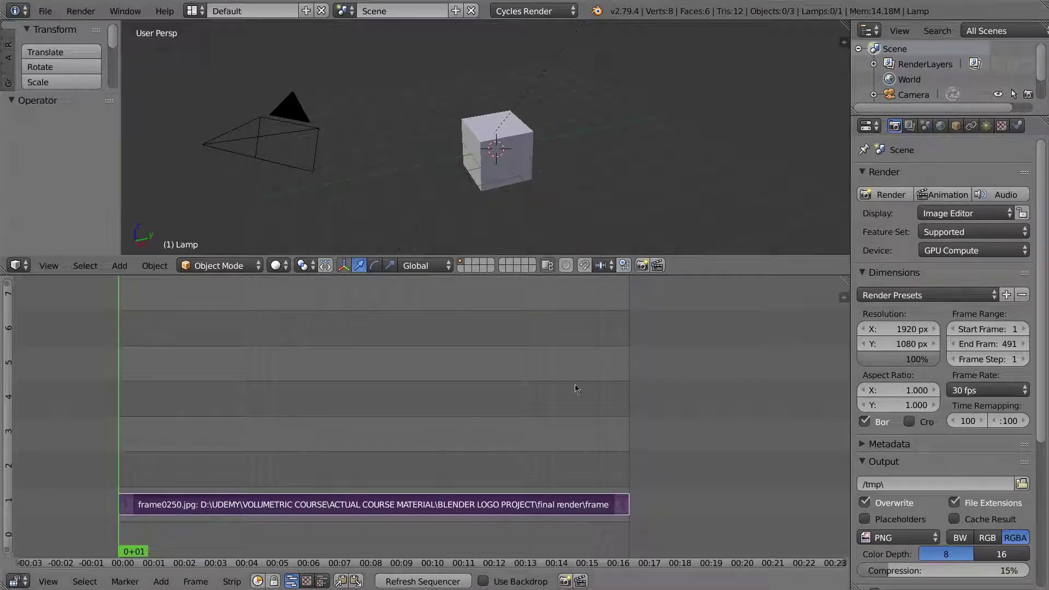
pyautogui.click(321, 582)
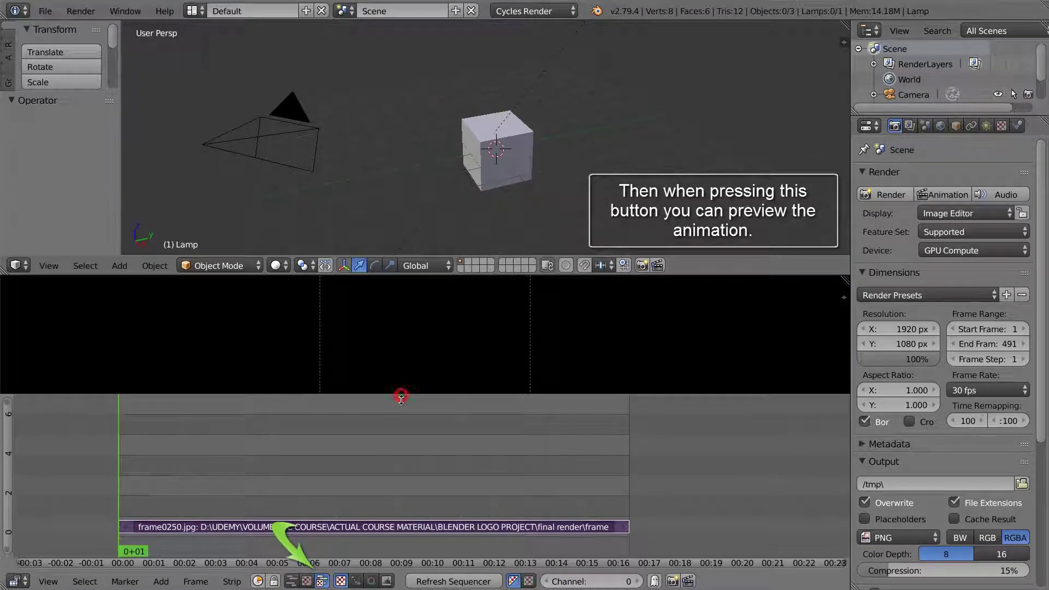
pyautogui.moveTo(402, 398); pyautogui.dragTo(405, 430)
pyautogui.moveTo(124, 533); pyautogui.dragTo(193, 530)
pyautogui.moveTo(234, 533); pyautogui.dragTo(586, 543)
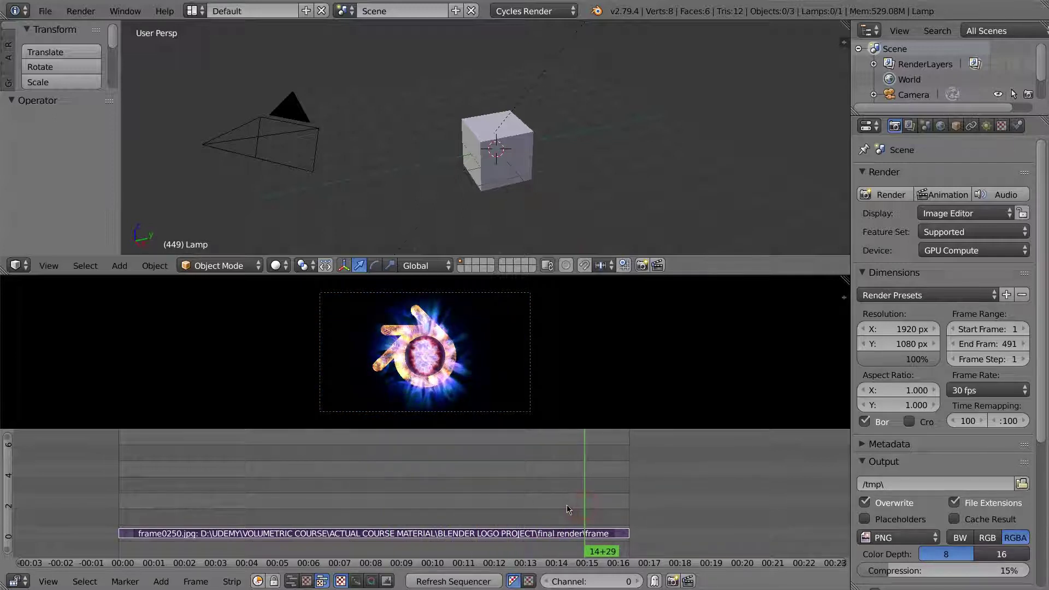
pyautogui.moveTo(567, 510); pyautogui.dragTo(426, 509)
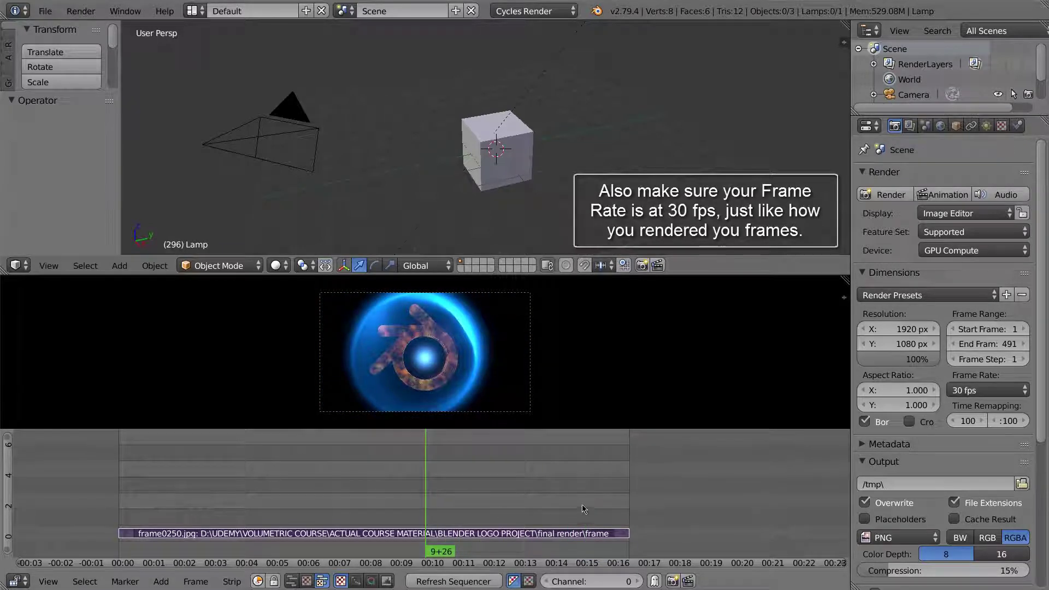
# - Set the End Frame to 490 and the render device to CPU
pyautogui.click(953, 343)
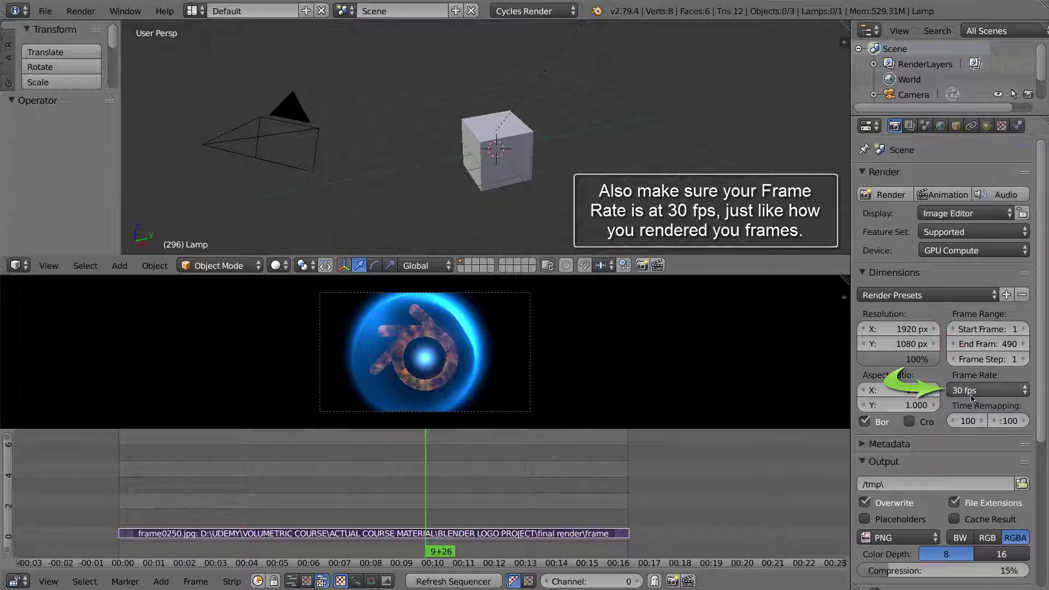
pyautogui.click(946, 250)
pyautogui.click(936, 232)
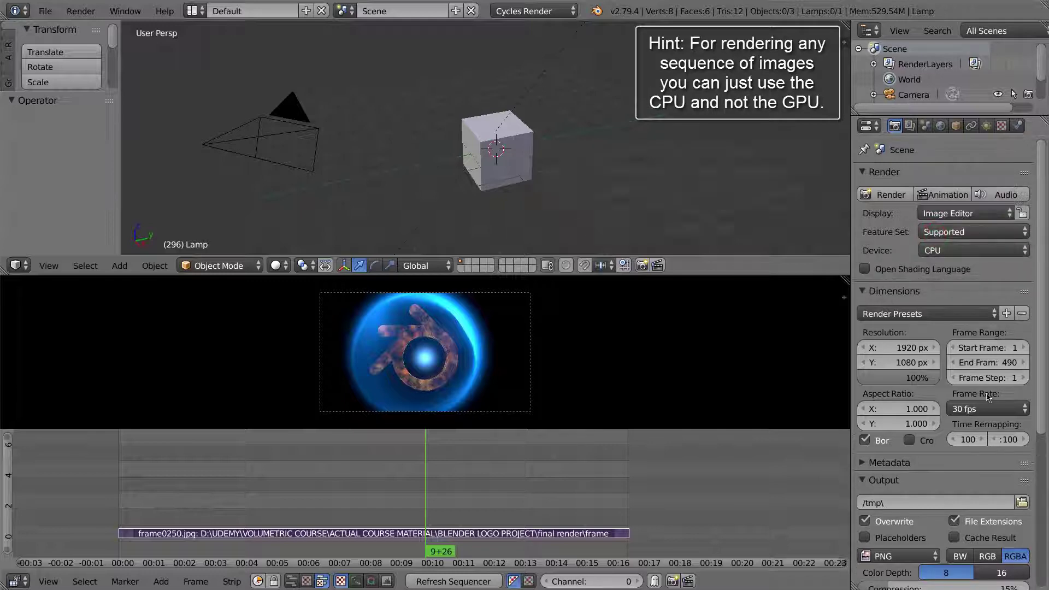
# - Set the output file format to FFmpeg video
pyautogui.scroll(-4, 975, 419)
pyautogui.click(917, 468)
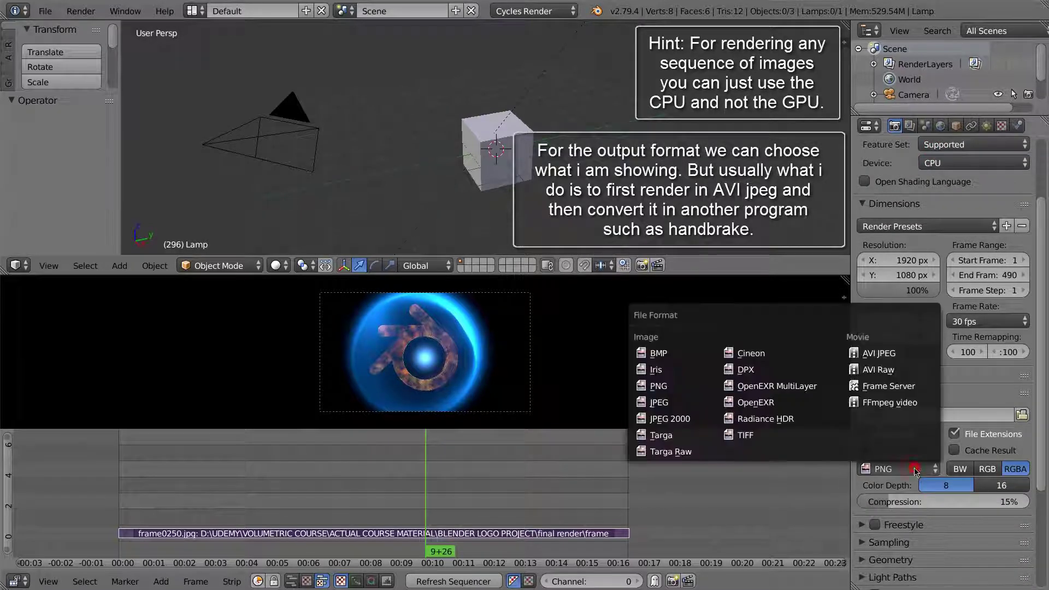
pyautogui.click(889, 402)
# - Expand the encoding settings and set the video codec to MPEG-4(divx)
pyautogui.scroll(-3, 932, 469)
pyautogui.scroll(-1, 932, 469)
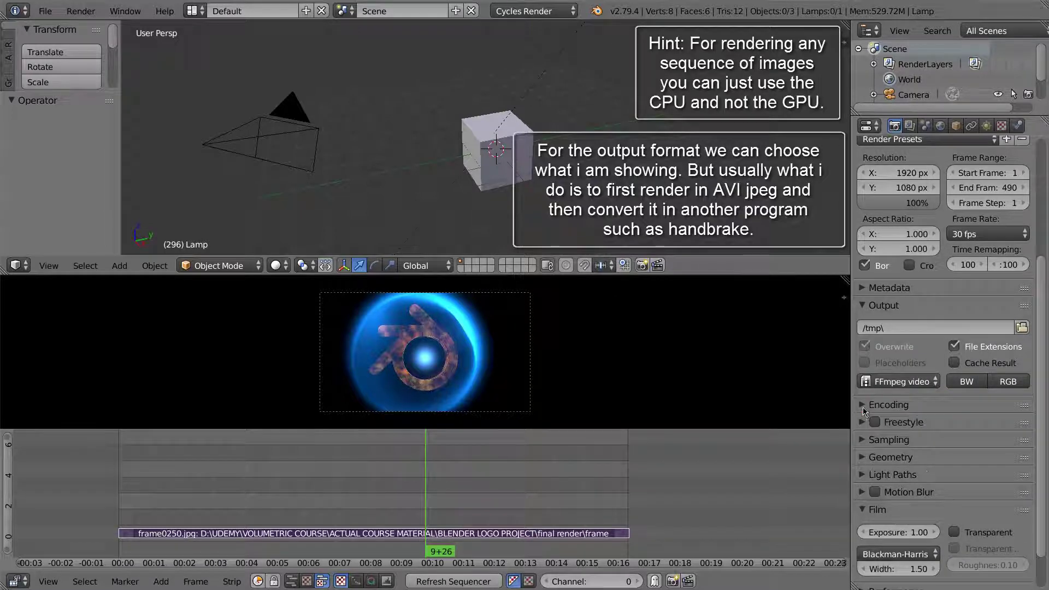
pyautogui.click(864, 408)
pyautogui.scroll(-4, 953, 446)
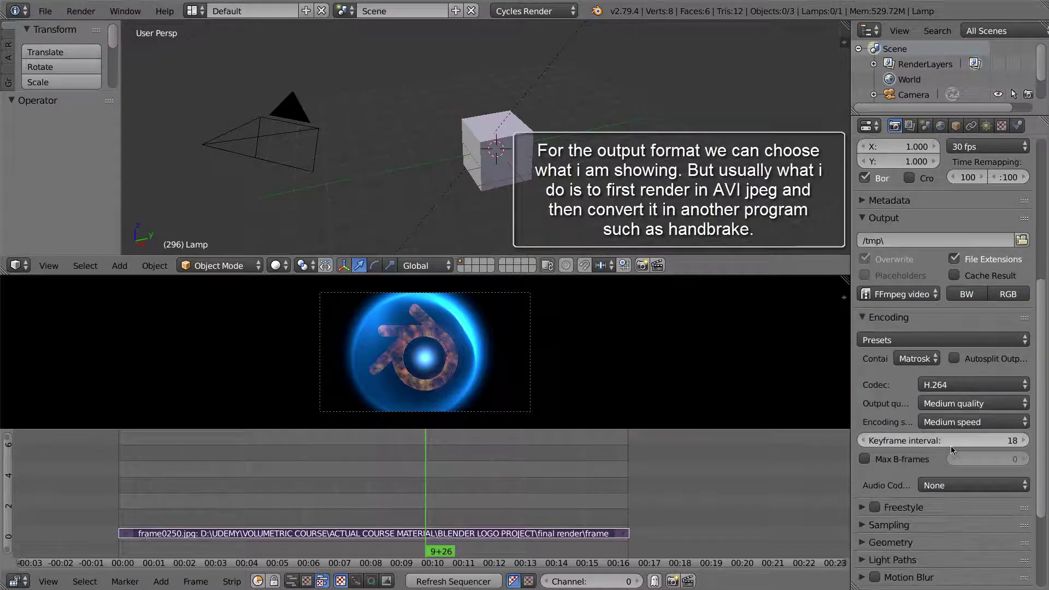
pyautogui.click(956, 386)
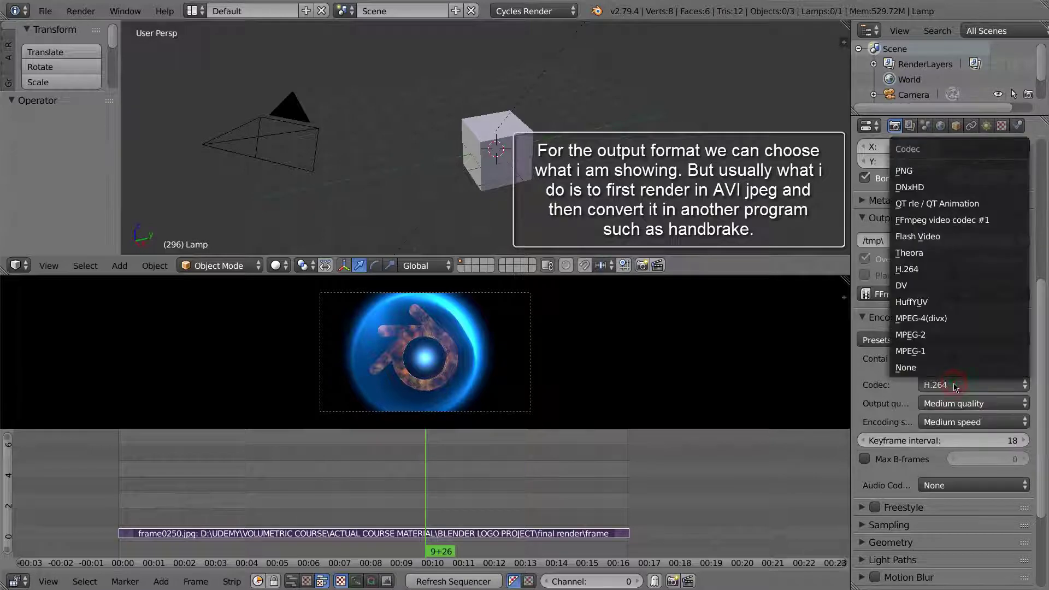
pyautogui.click(927, 322)
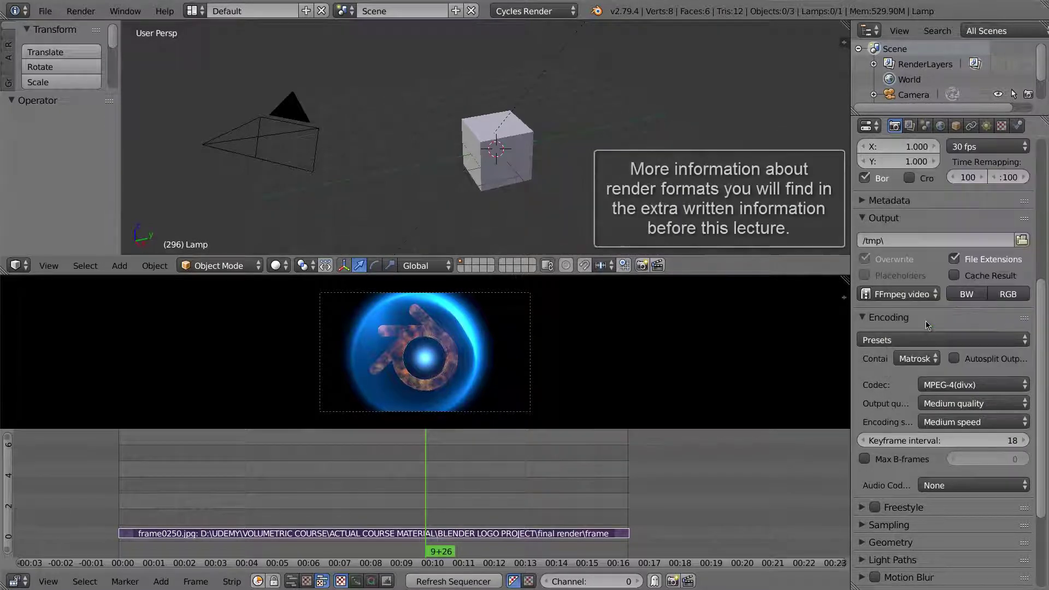
# - Set the encoding output quality to High quality and the encoding speed to Slow
pyautogui.click(963, 406)
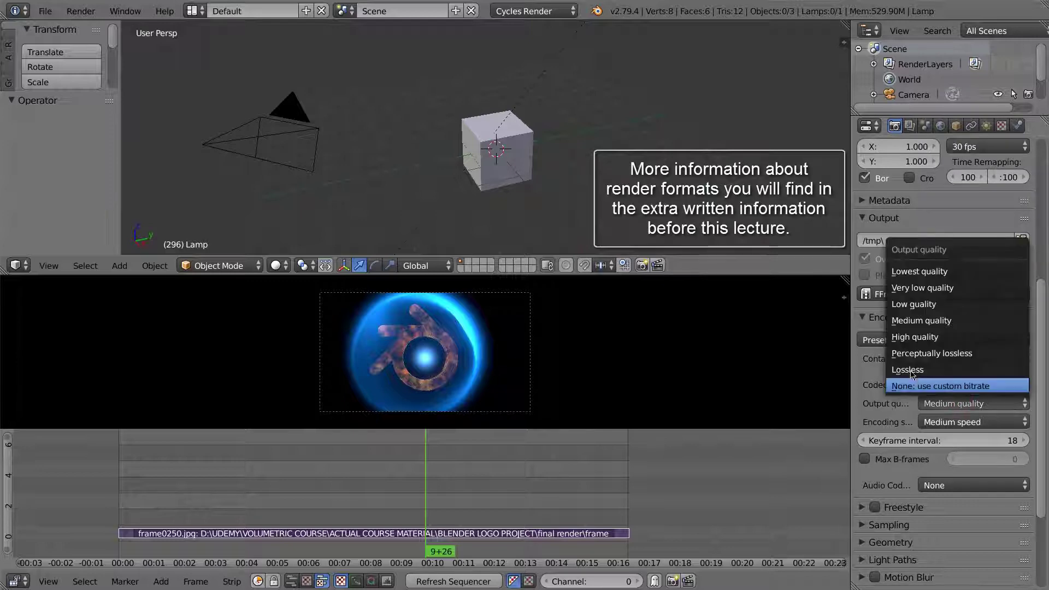
pyautogui.click(916, 337)
pyautogui.click(948, 423)
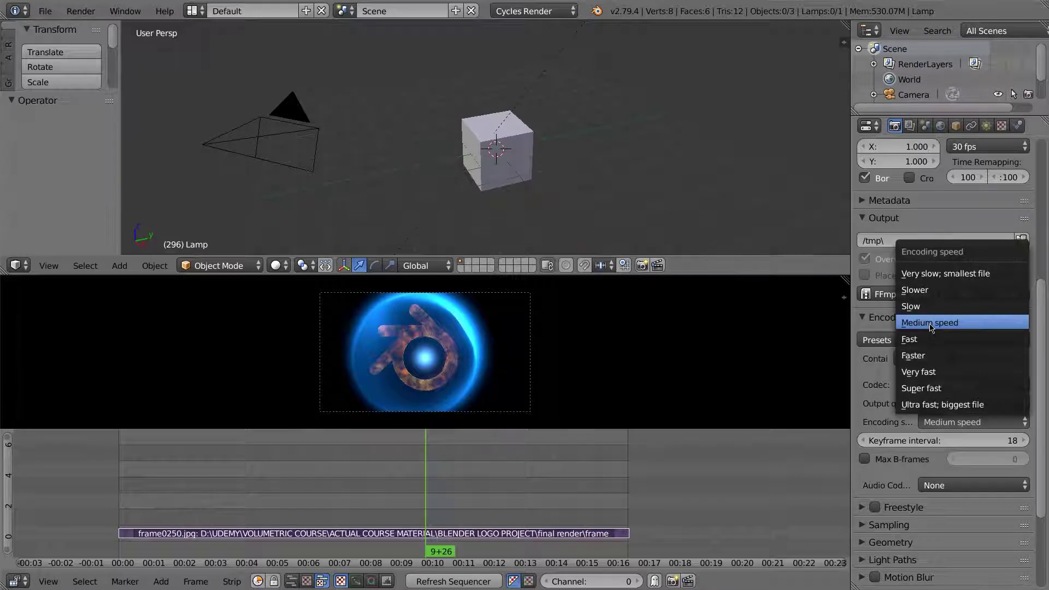
pyautogui.click(929, 307)
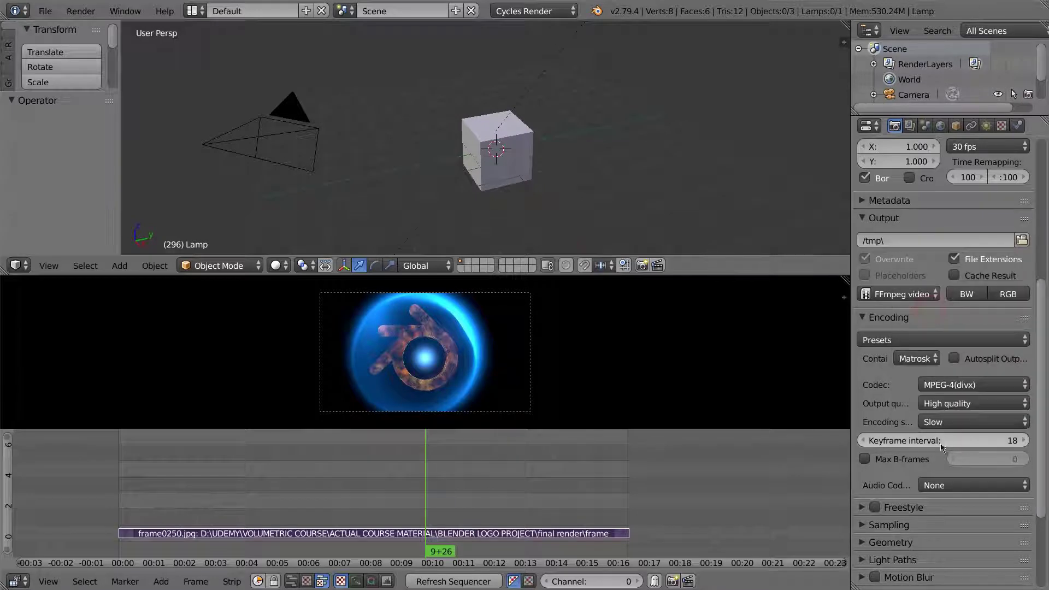
# - Set the render output path to a file named "final animation" in the "Lecture 18 - Rendering the scene" folder
pyautogui.scroll(-2, 953, 458)
pyautogui.scroll(2, 953, 457)
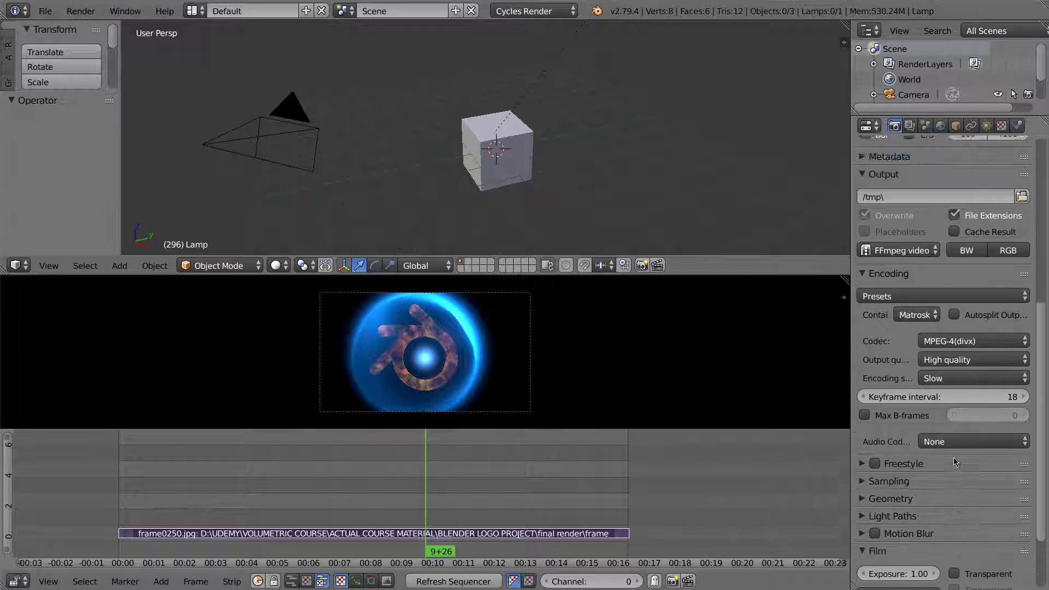
pyautogui.scroll(2, 954, 457)
pyautogui.scroll(-1, 978, 355)
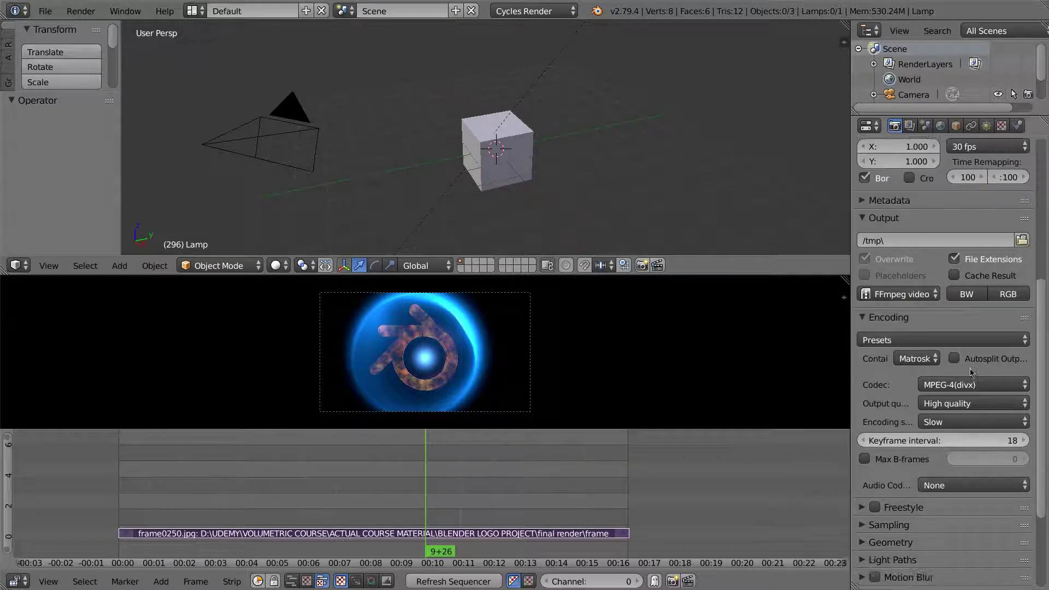
pyautogui.click(1019, 251)
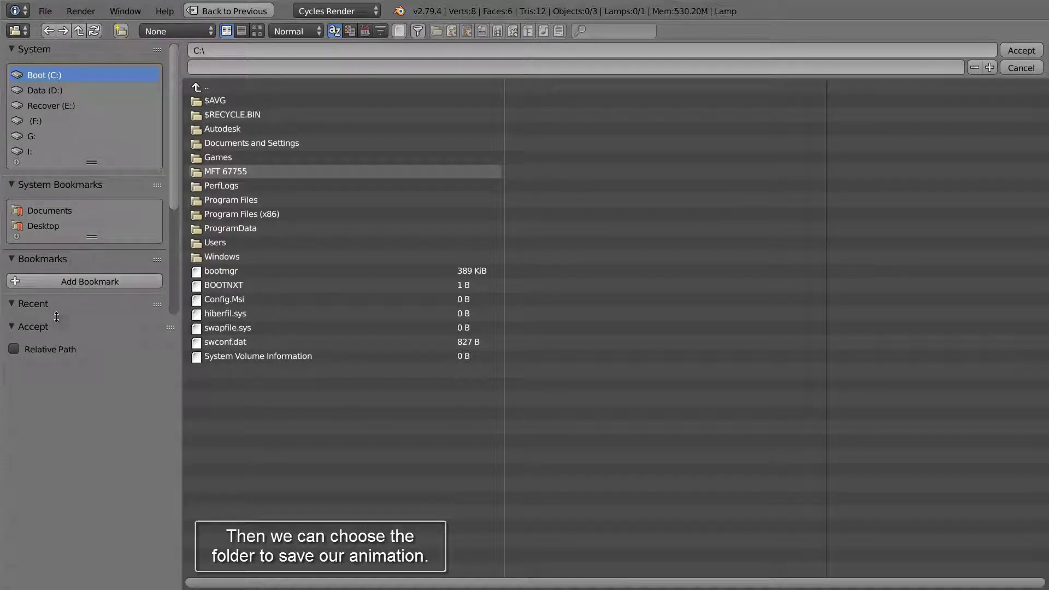
pyautogui.moveTo(56, 317); pyautogui.dragTo(57, 470)
pyautogui.click(72, 345)
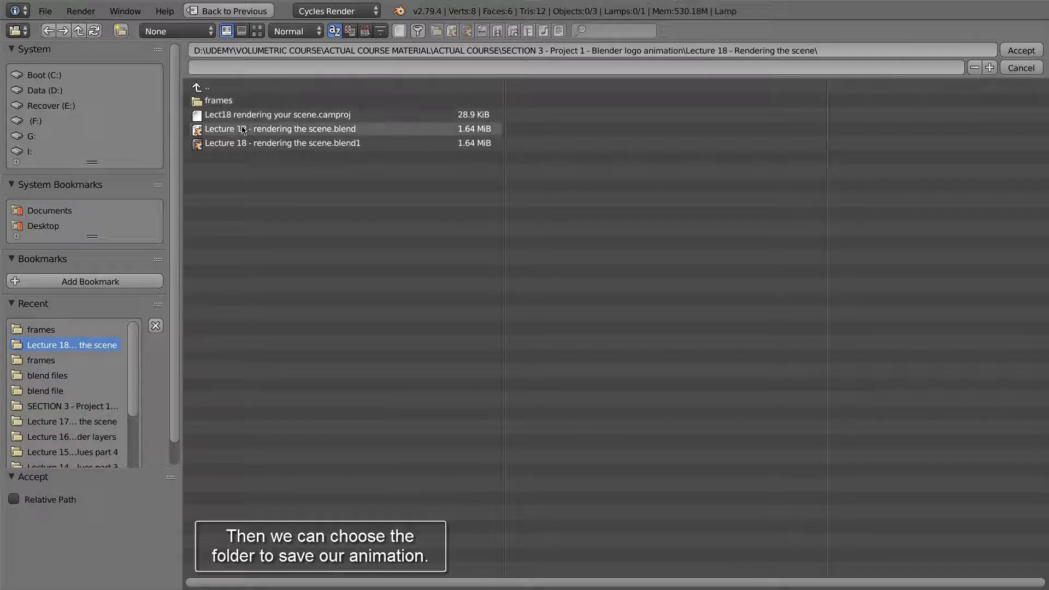
pyautogui.click(216, 67)
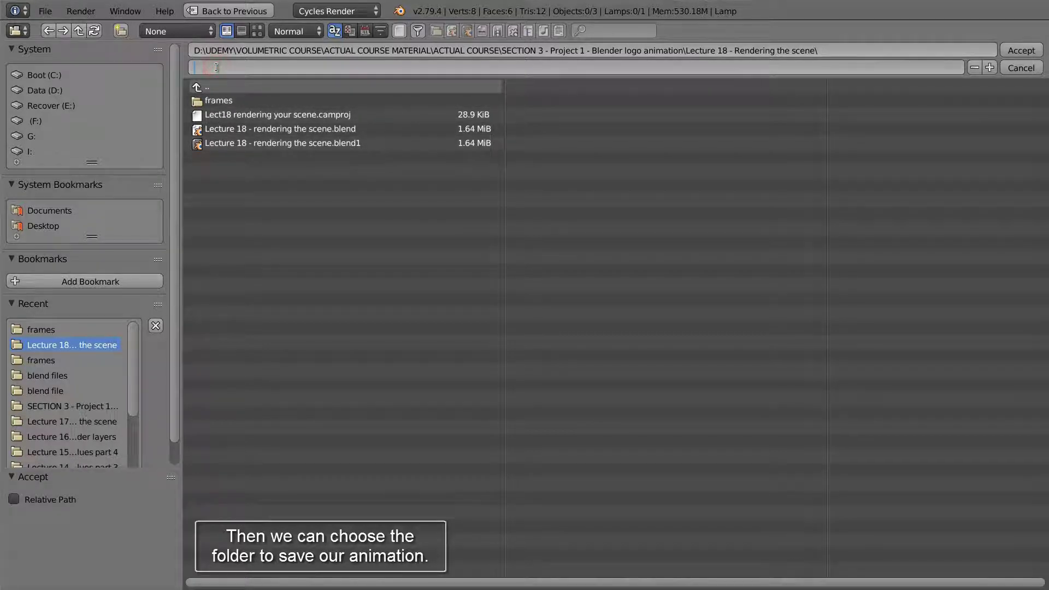
pyautogui.write('final animation')
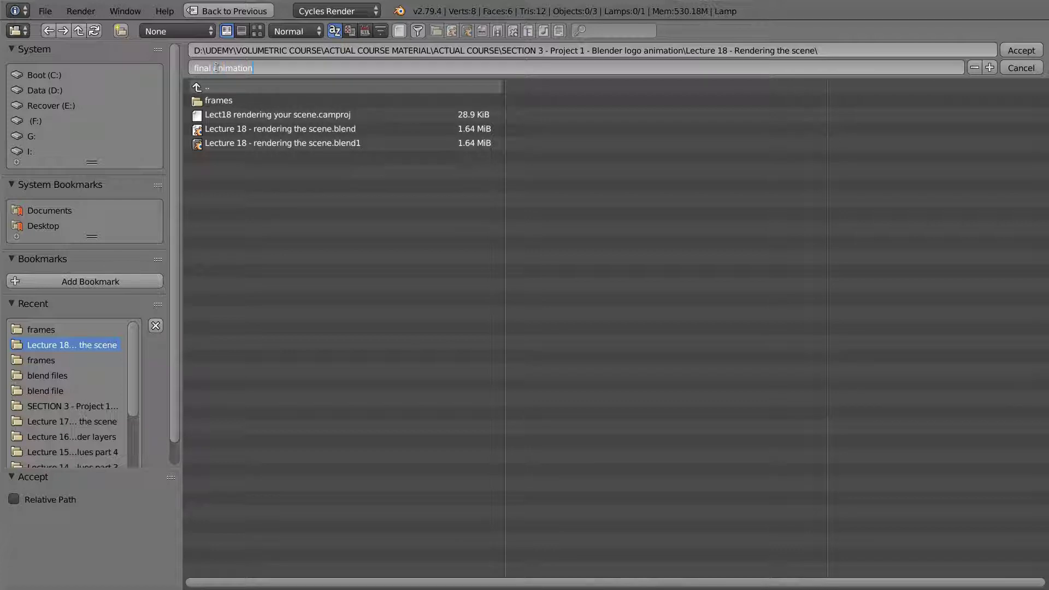
pyautogui.click(1022, 50)
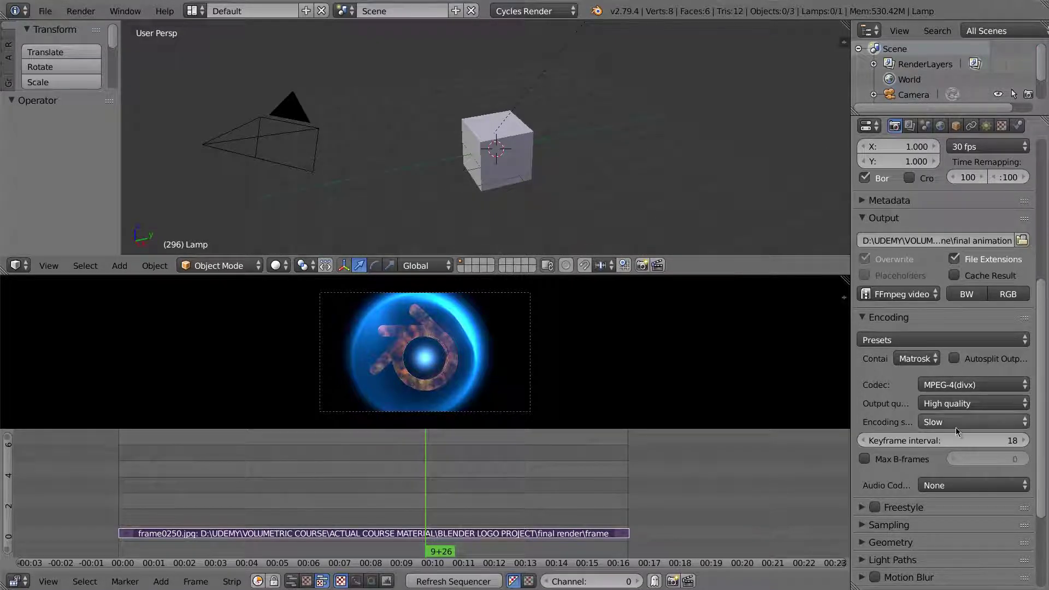
# - Try to render the sequence as an animation with the current output settings
pyautogui.scroll(-3, 974, 453)
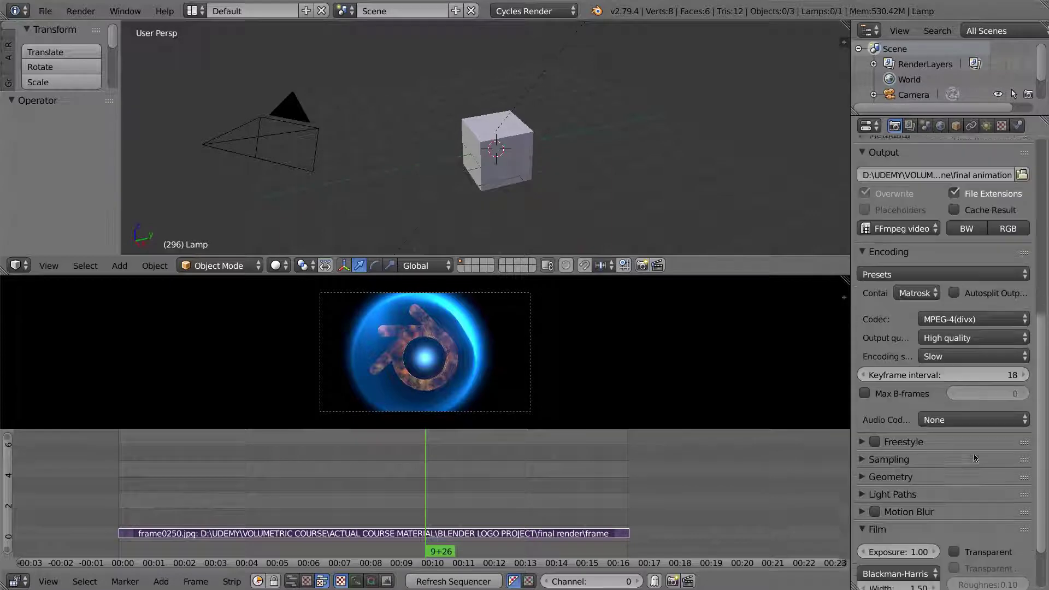
pyautogui.scroll(-2, 974, 453)
pyautogui.scroll(5, 973, 454)
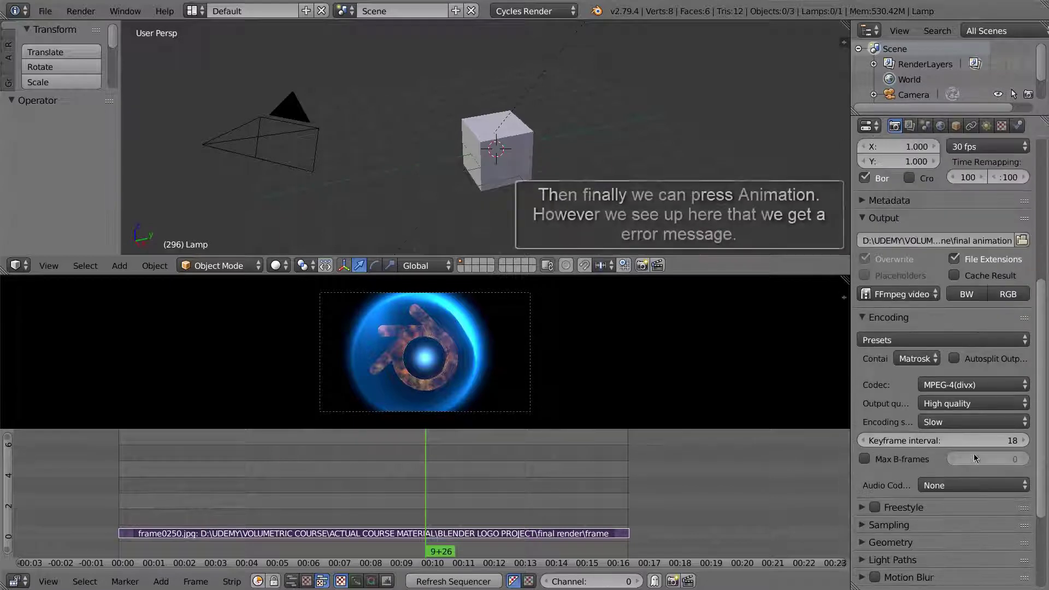
pyautogui.scroll(12, 974, 453)
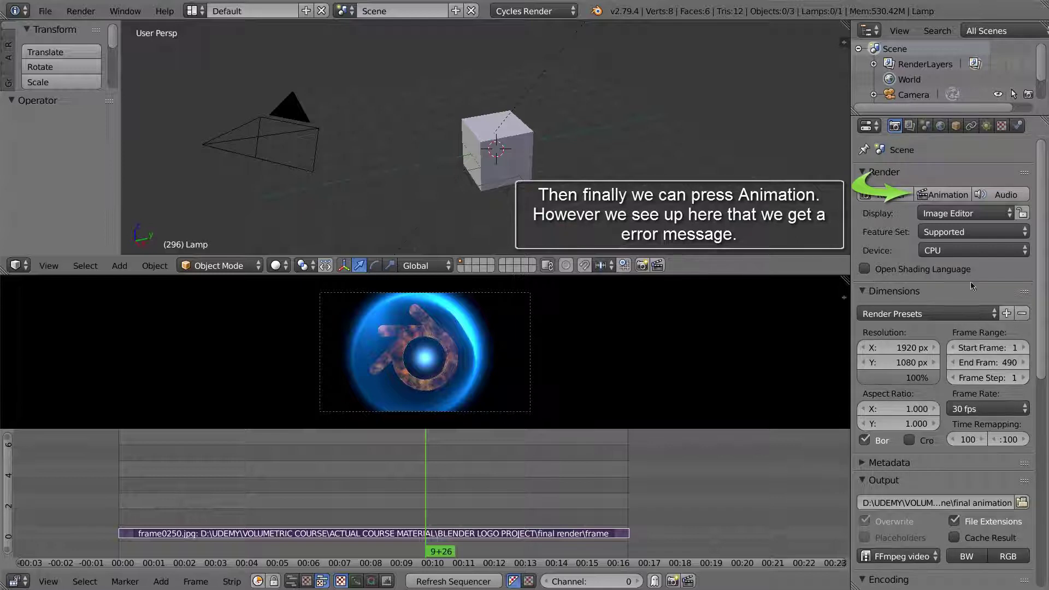
pyautogui.click(944, 195)
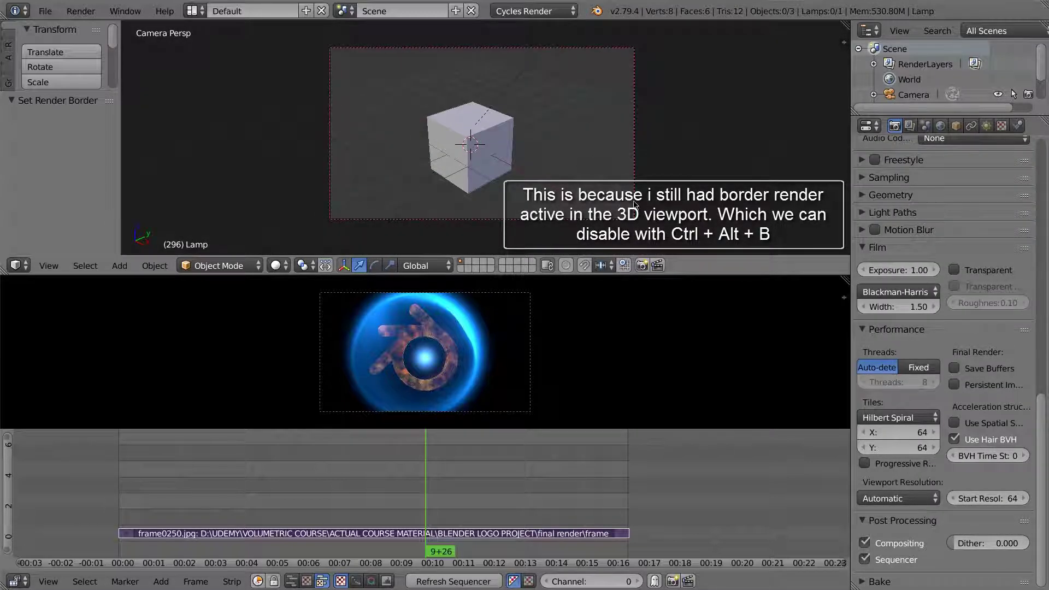
# - Clear the render border in the camera view and render the animation, stopping the render partway
pyautogui.hotkey('ctrl', 'alt', 'b')
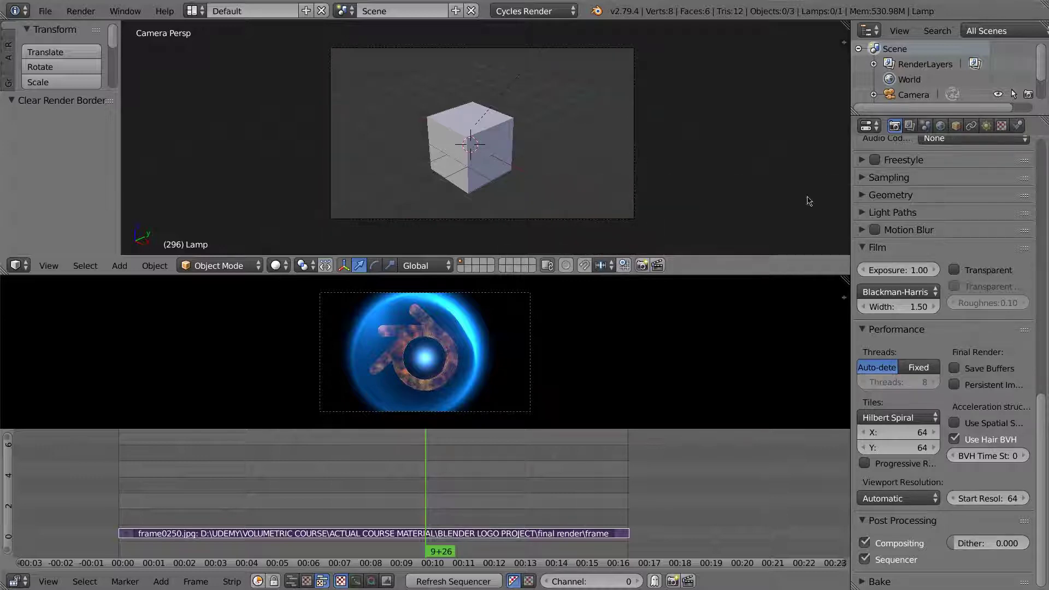
pyautogui.scroll(10, 987, 289)
pyautogui.scroll(15, 987, 289)
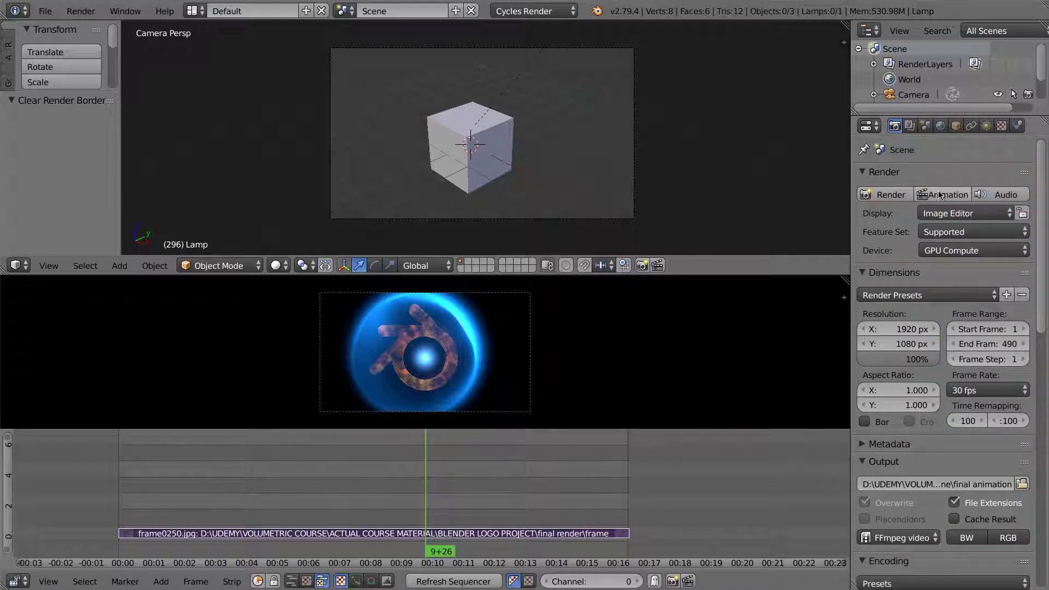
pyautogui.click(941, 195)
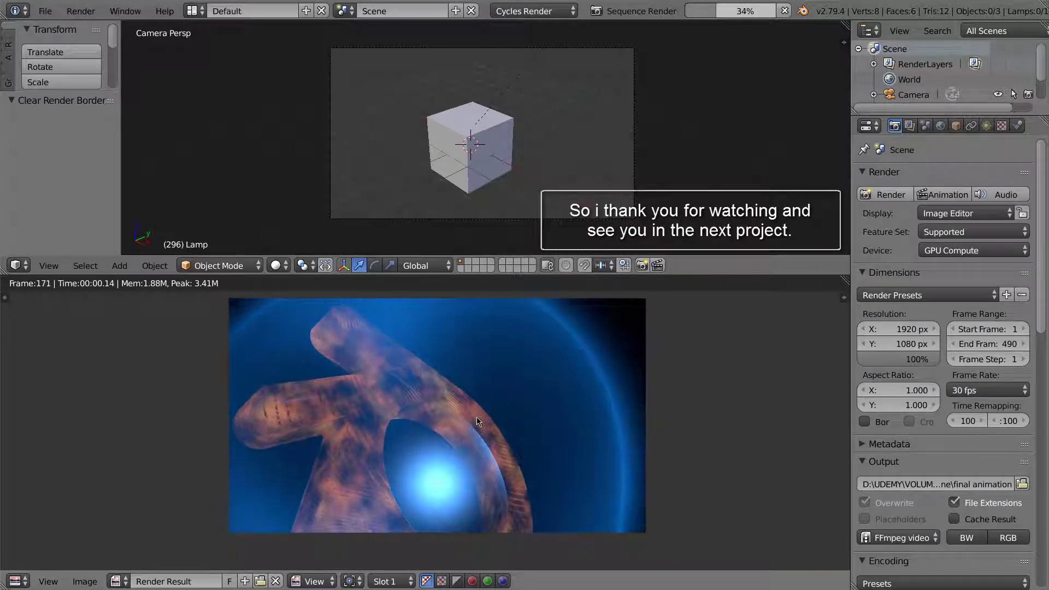
pyautogui.press('Escape')
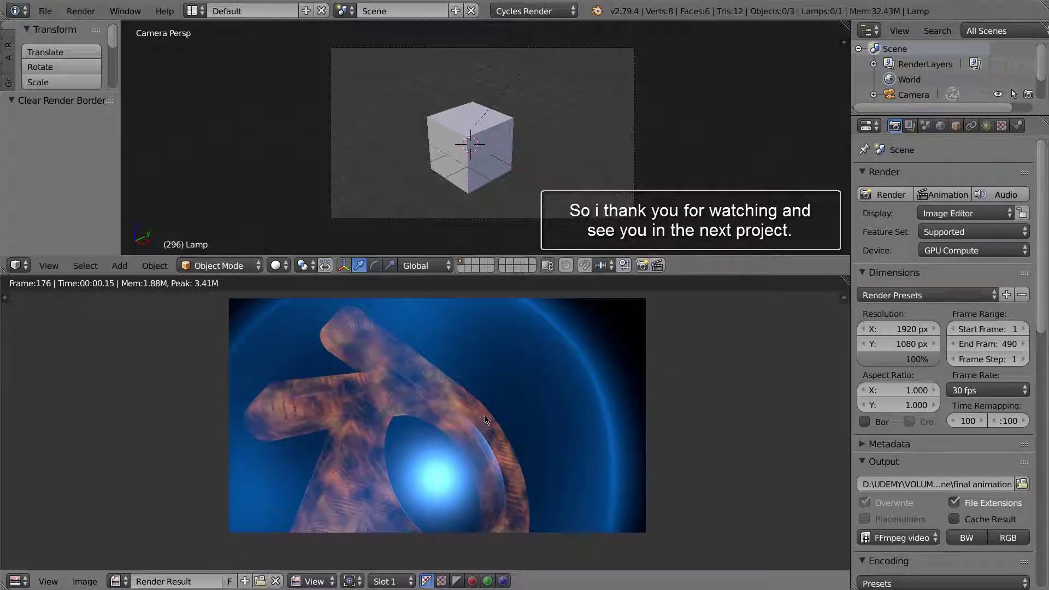